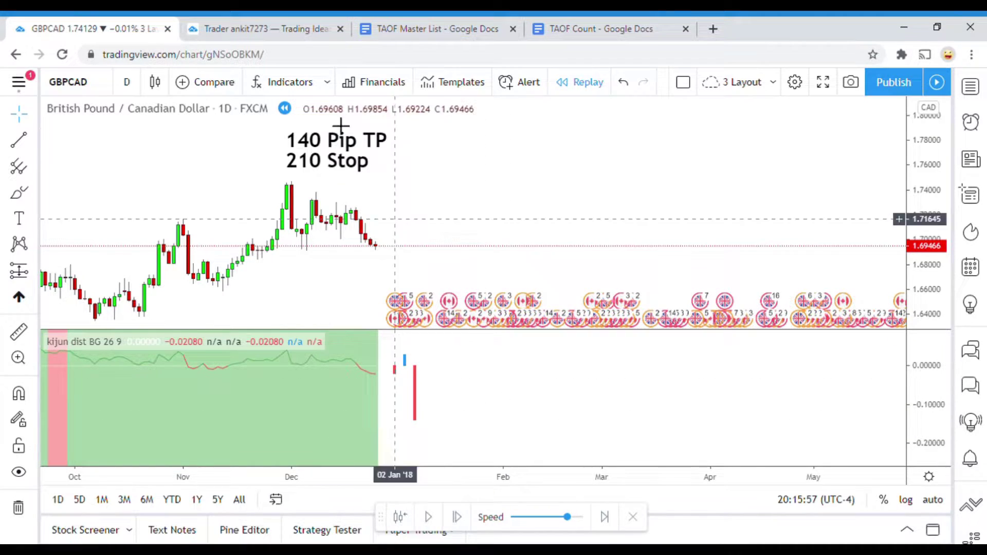
- Review the indicators tested, number of winners and best win rate in the TAOF Count document
{"action": "left_click", "coordinate": [599, 27]}
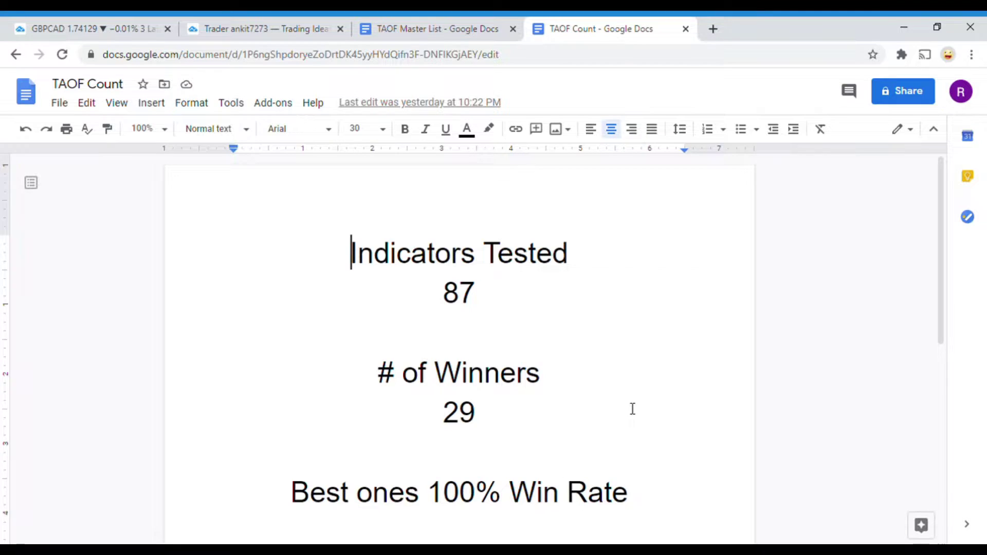
{"action": "scroll", "coordinate": [944, 273], "scroll_direction": "down", "scroll_amount": 1}
{"action": "scroll", "coordinate": [944, 273], "scroll_direction": "down", "scroll_amount": 2}
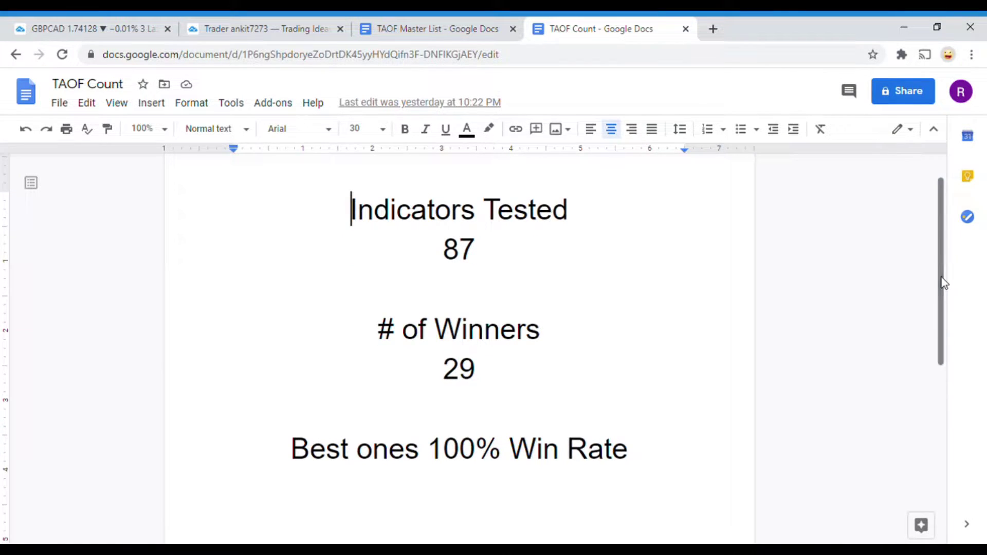
{"action": "left_click", "coordinate": [446, 514]}
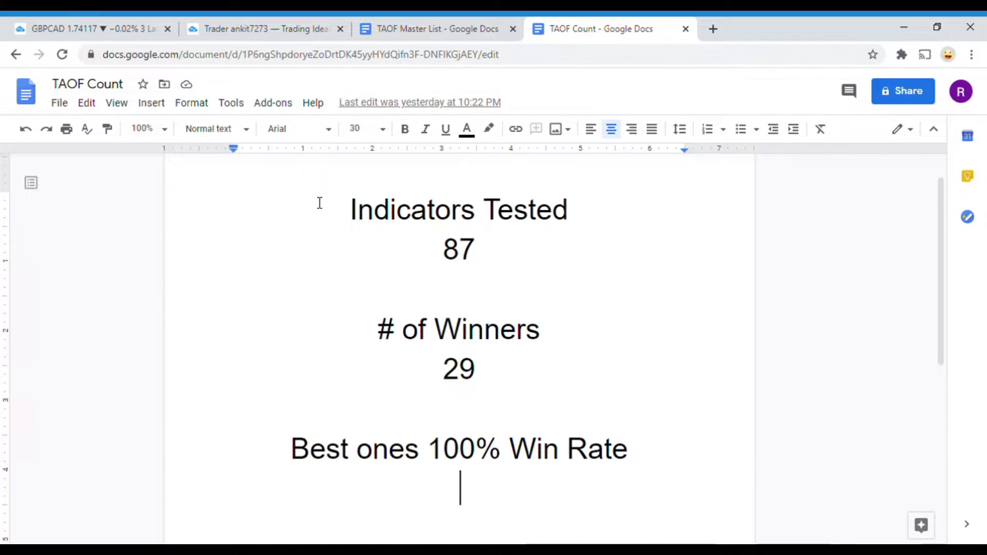
- Return to the GBPCAD chart and view the late 2017 candles with the kijun dist BG indicator, compressing the indicator's value scale
{"action": "left_click", "coordinate": [55, 29]}
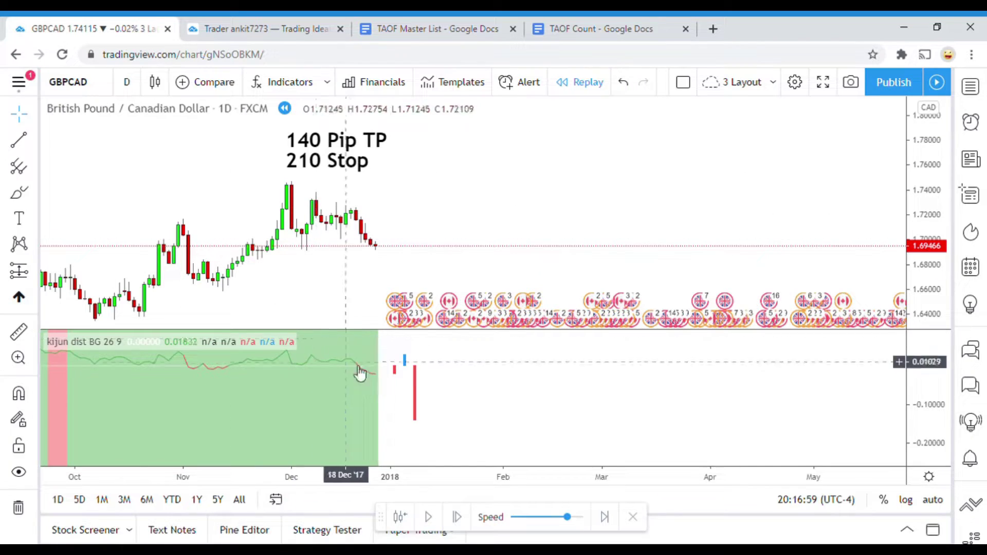
{"action": "left_click_drag", "start_coordinate": [467, 273], "coordinate": [555, 267]}
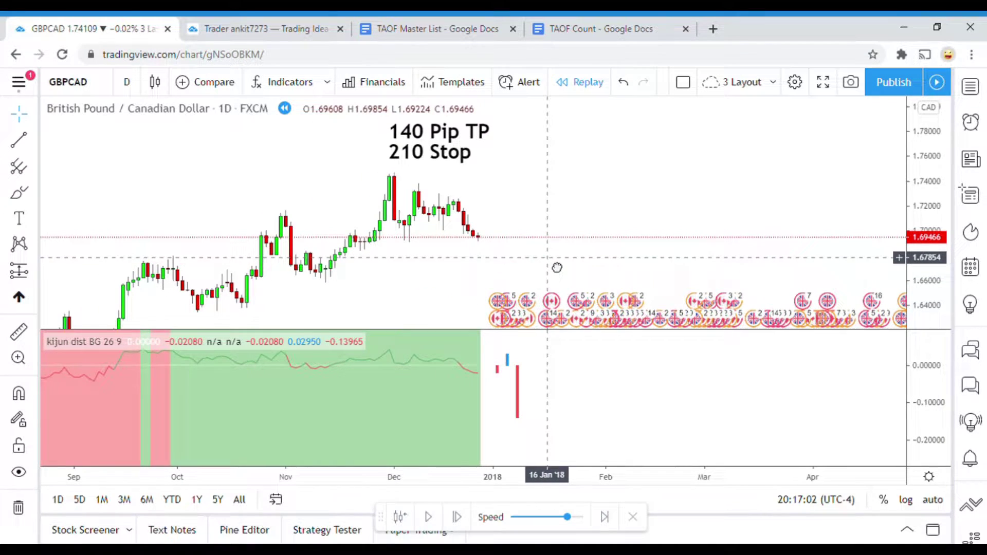
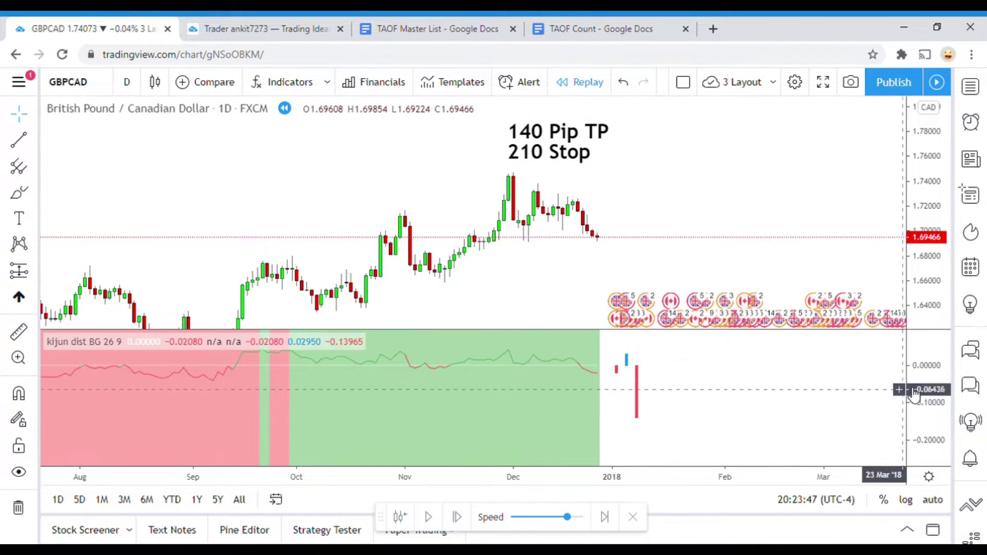
{"action": "left_click_drag", "start_coordinate": [915, 392], "coordinate": [914, 408]}
{"action": "left_click_drag", "start_coordinate": [804, 425], "coordinate": [804, 429]}
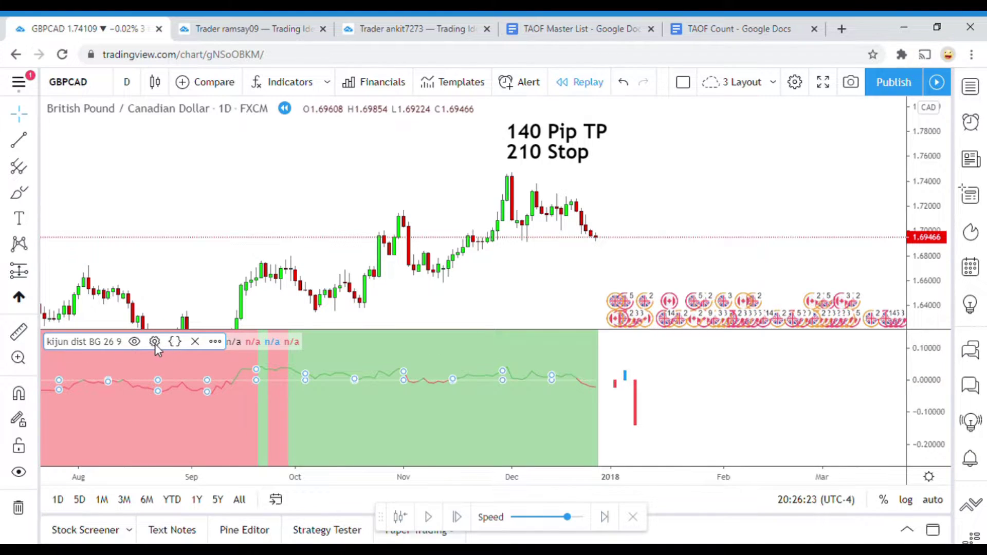
- Reset the kijun dist BG indicator's settings to their defaults and apply them
{"action": "left_click", "coordinate": [155, 342]}
{"action": "scroll", "coordinate": [529, 403], "scroll_direction": "down", "scroll_amount": 5}
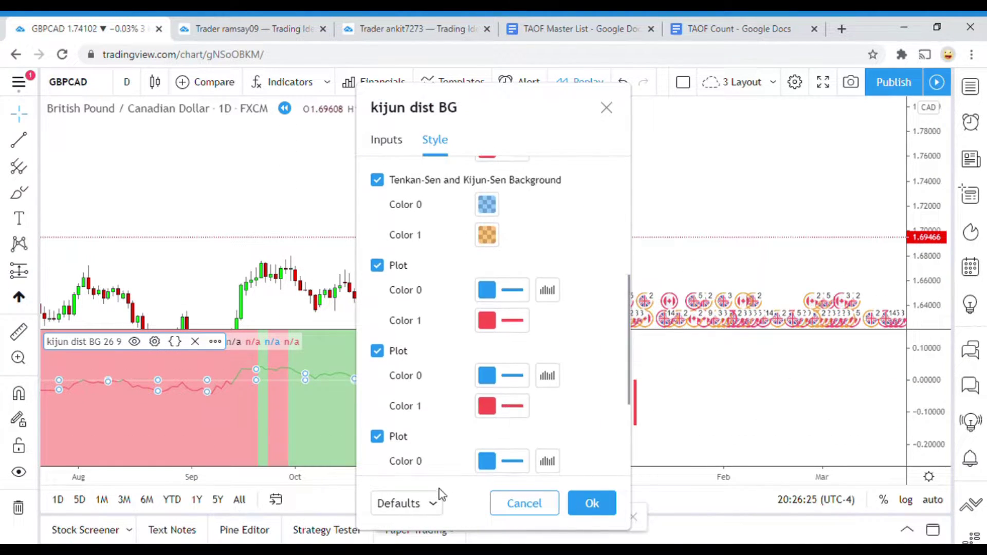
{"action": "left_click", "coordinate": [431, 504]}
{"action": "left_click", "coordinate": [399, 507]}
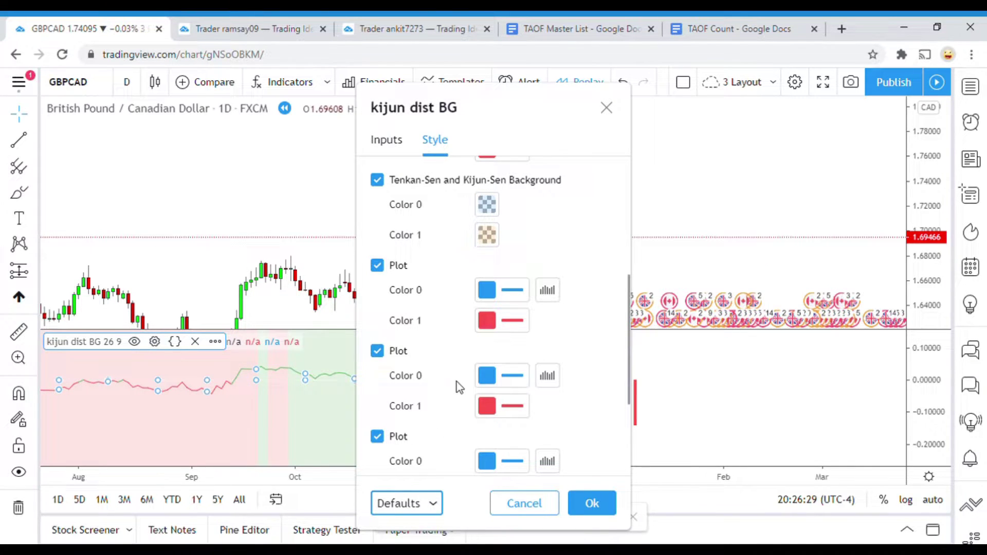
{"action": "scroll", "coordinate": [456, 381], "scroll_direction": "down", "scroll_amount": 3}
{"action": "left_click", "coordinate": [591, 502]}
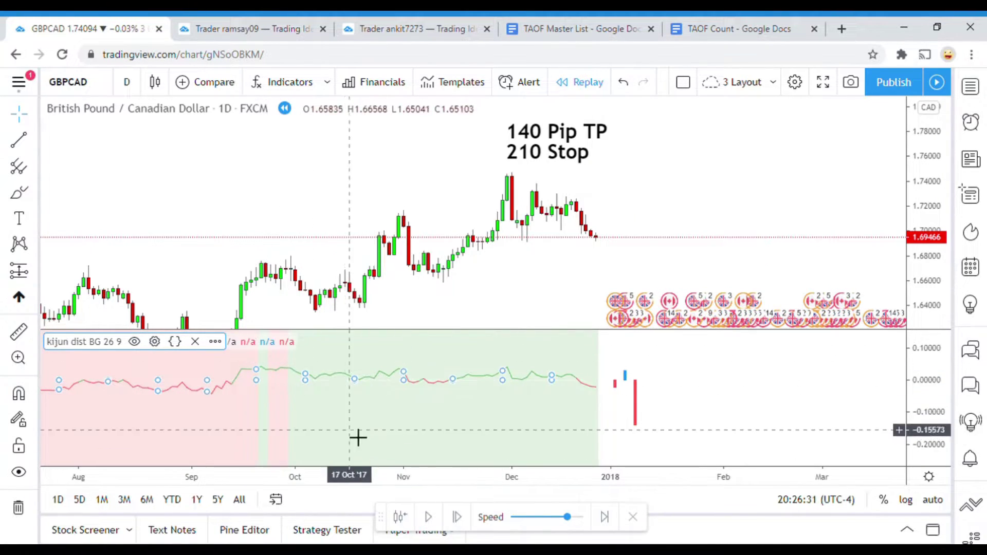
{"action": "left_click", "coordinate": [484, 436]}
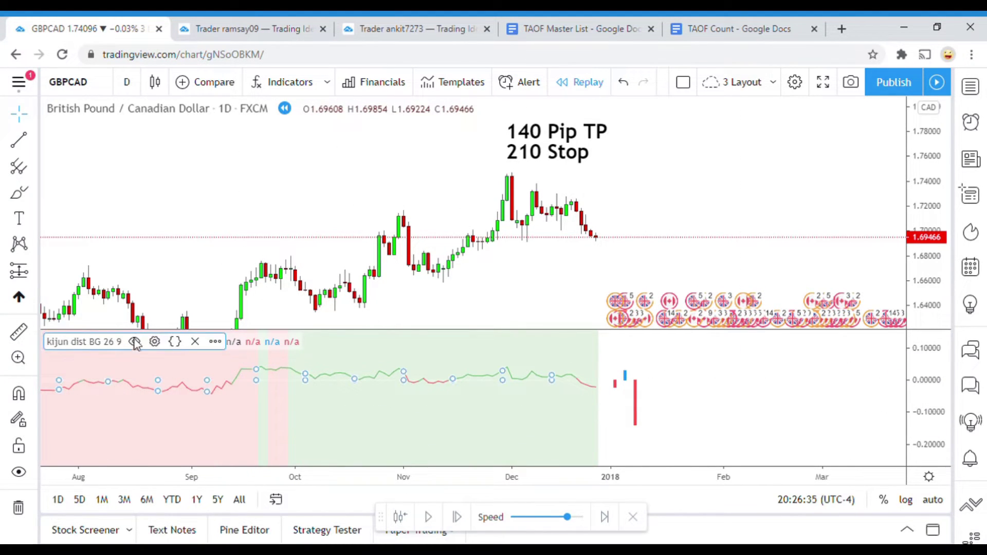
- Set the Kijun-Sen Background opacity of the kijun dist BG indicator to 50% for both Color 0 and Color 1
{"action": "left_click", "coordinate": [155, 342]}
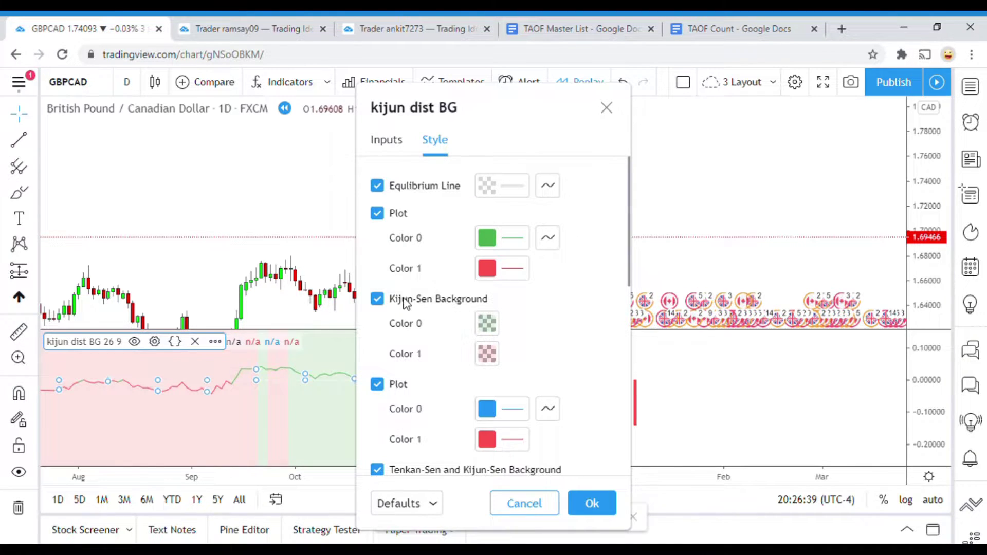
{"action": "left_click", "coordinate": [487, 329]}
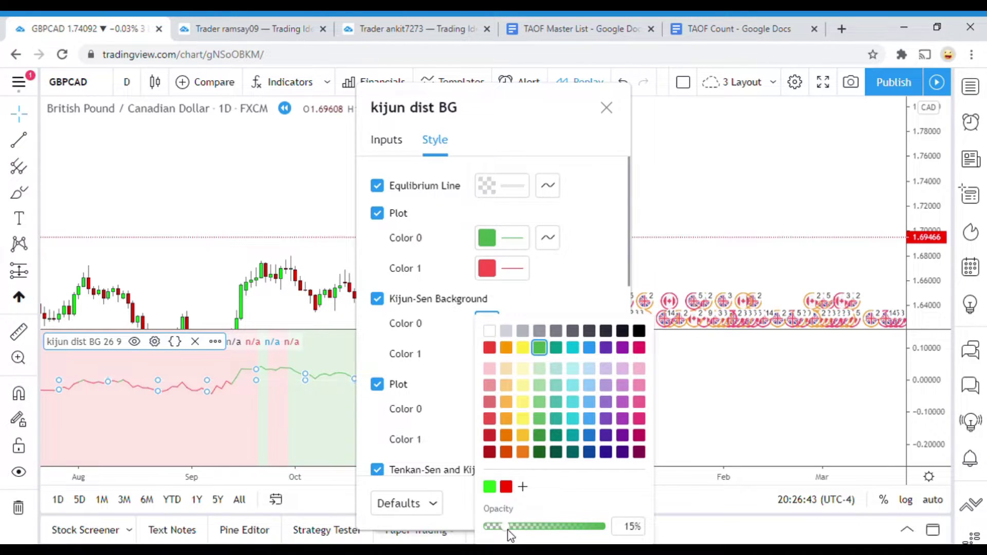
{"action": "left_click_drag", "start_coordinate": [507, 527], "coordinate": [552, 524]}
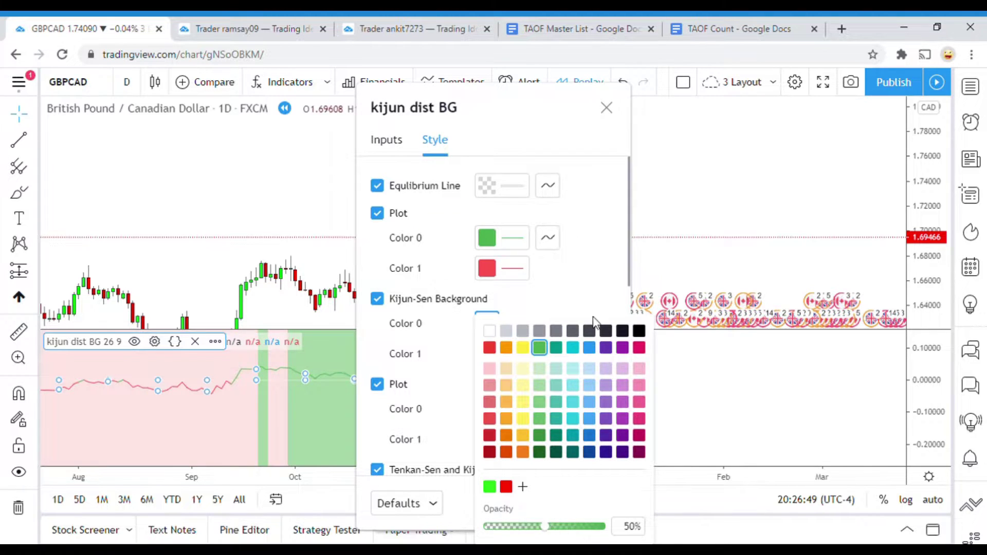
{"action": "left_click", "coordinate": [578, 287]}
{"action": "left_click", "coordinate": [487, 353]}
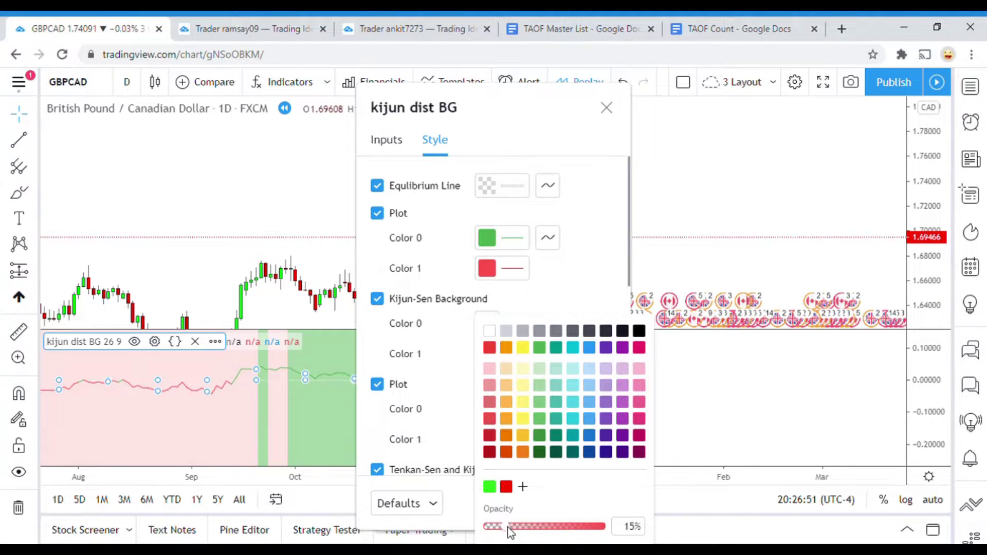
{"action": "left_click", "coordinate": [517, 527]}
{"action": "mouse_move", "coordinate": [522, 539]}
{"action": "left_mouse_down"}
{"action": "mouse_move", "coordinate": [550, 537]}
{"action": "mouse_move", "coordinate": [537, 537]}
{"action": "mouse_move", "coordinate": [545, 544]}
{"action": "left_mouse_up"}
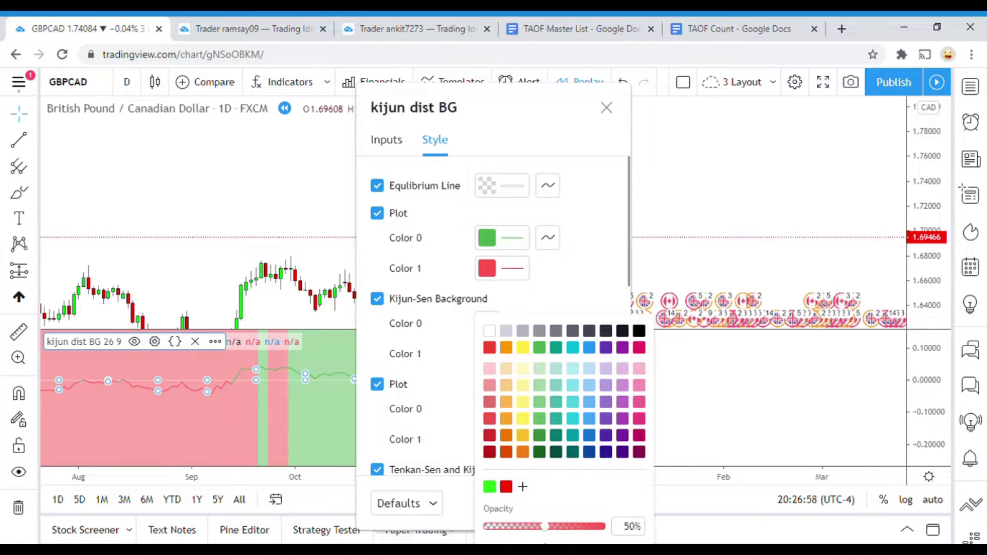
{"action": "left_click", "coordinate": [608, 260]}
{"action": "left_click", "coordinate": [583, 501]}
{"action": "left_click", "coordinate": [452, 434]}
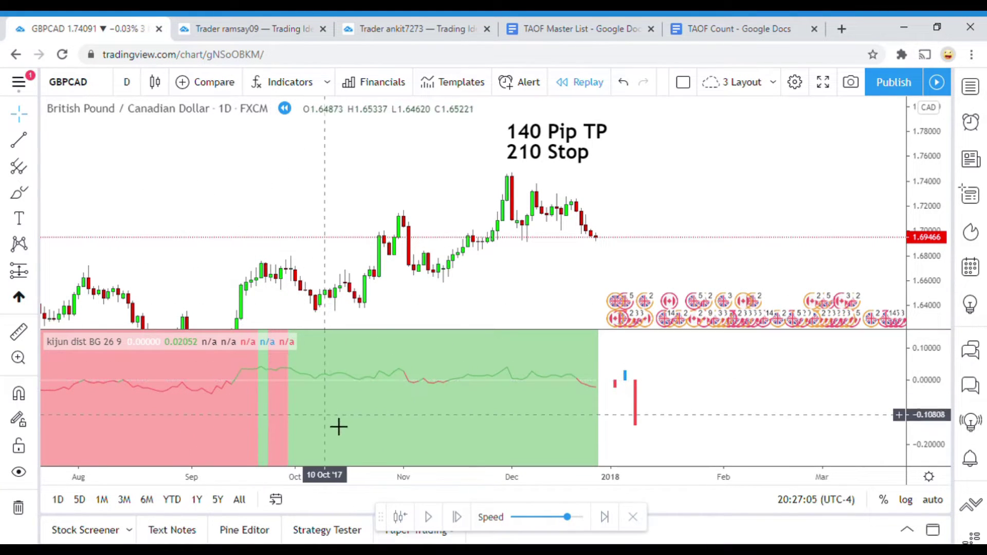
- Play the GBPCAD daily replay forward into mid-January 2018, pausing it once the indicator background has turned red and back to green
{"action": "left_click_drag", "start_coordinate": [337, 425], "coordinate": [604, 419]}
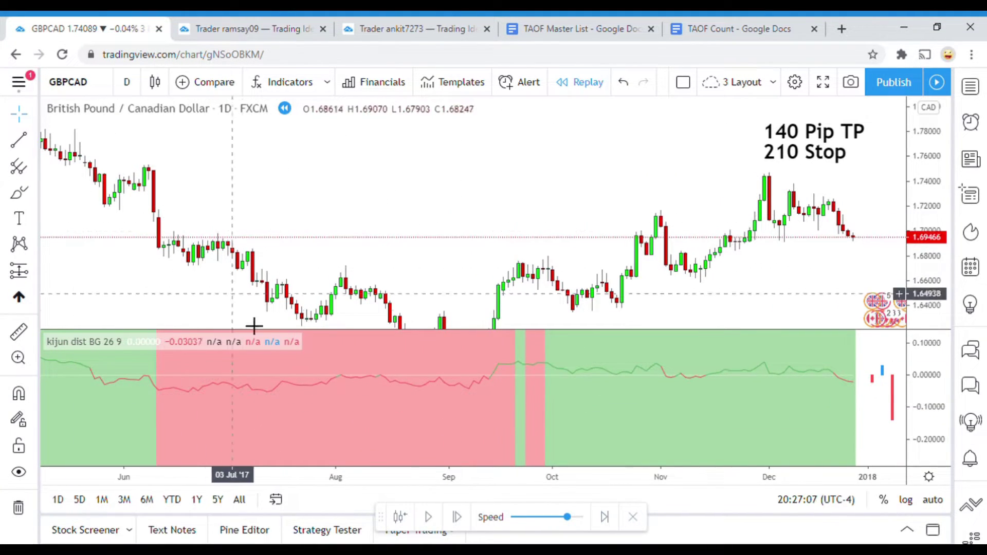
{"action": "left_click_drag", "start_coordinate": [498, 445], "coordinate": [295, 467]}
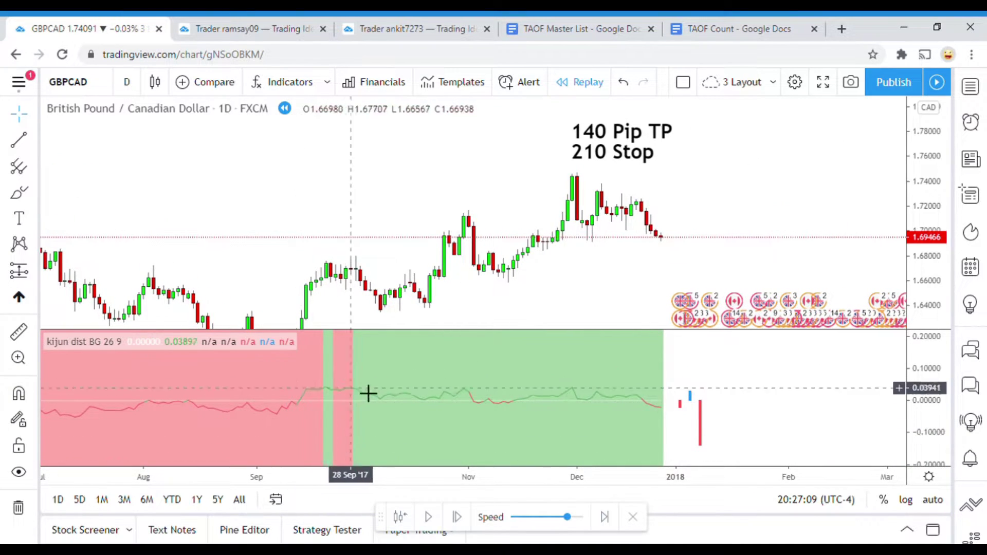
{"action": "mouse_move", "coordinate": [368, 392]}
{"action": "left_mouse_down"}
{"action": "mouse_move", "coordinate": [389, 430]}
{"action": "mouse_move", "coordinate": [384, 397]}
{"action": "left_mouse_up"}
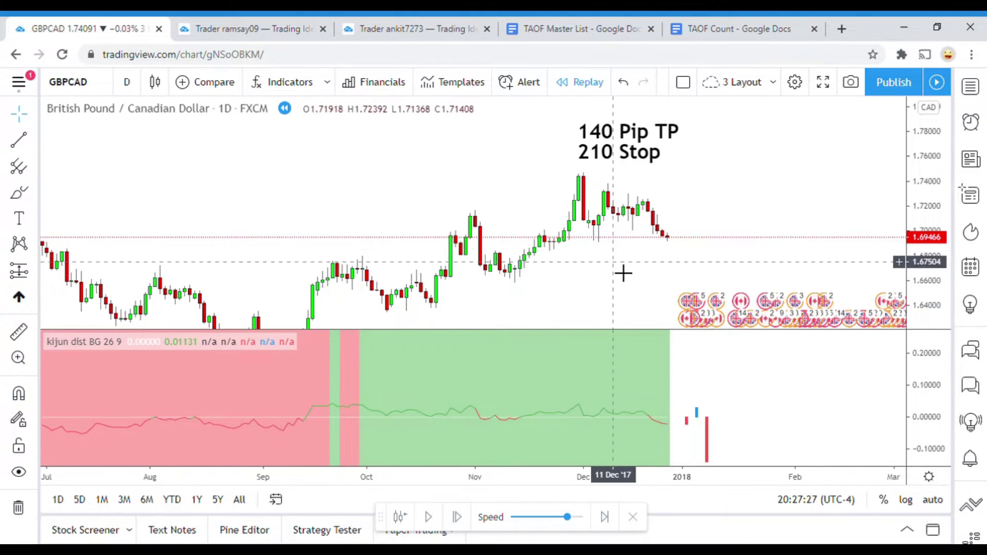
{"action": "left_click_drag", "start_coordinate": [213, 393], "coordinate": [425, 395]}
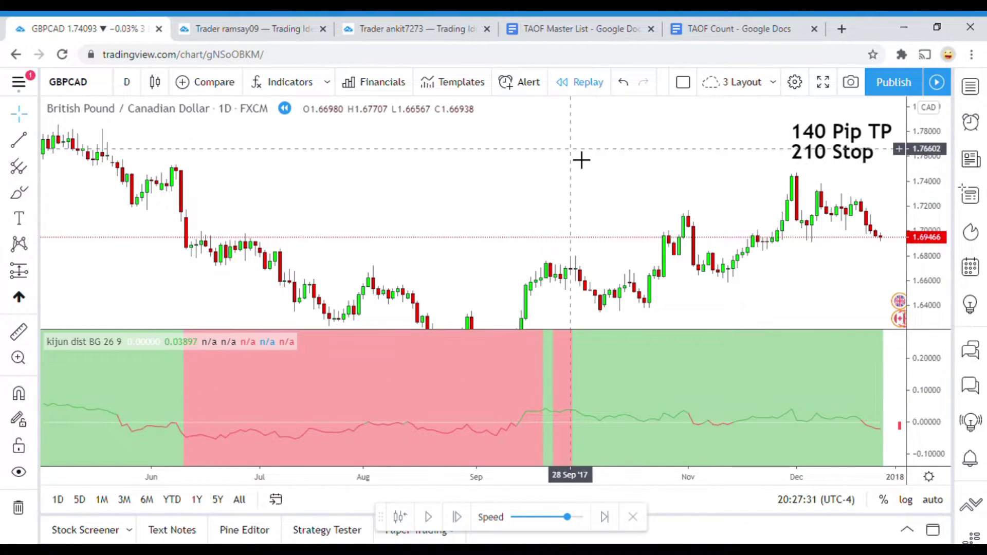
{"action": "left_click_drag", "start_coordinate": [581, 159], "coordinate": [192, 214]}
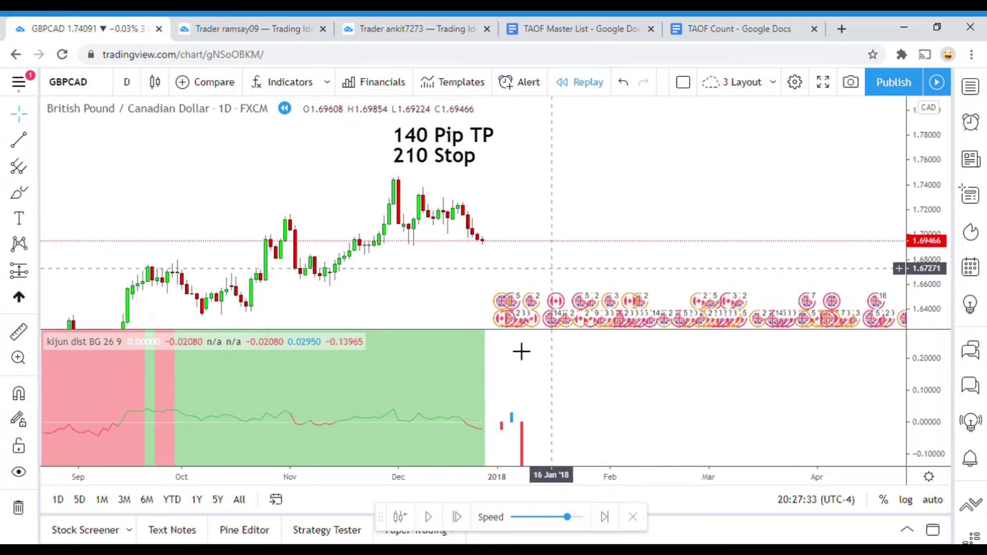
{"action": "left_click", "coordinate": [430, 517]}
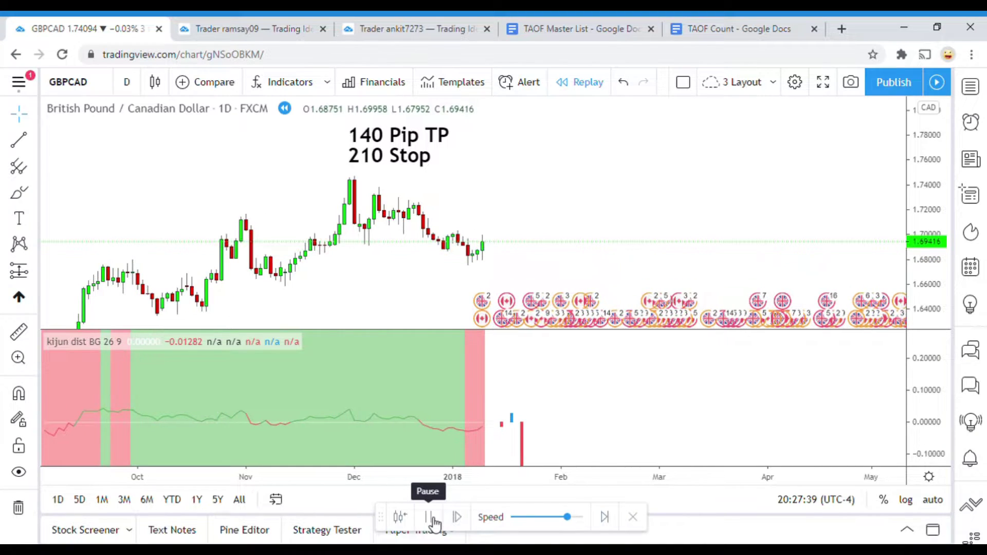
{"action": "left_click", "coordinate": [433, 519]}
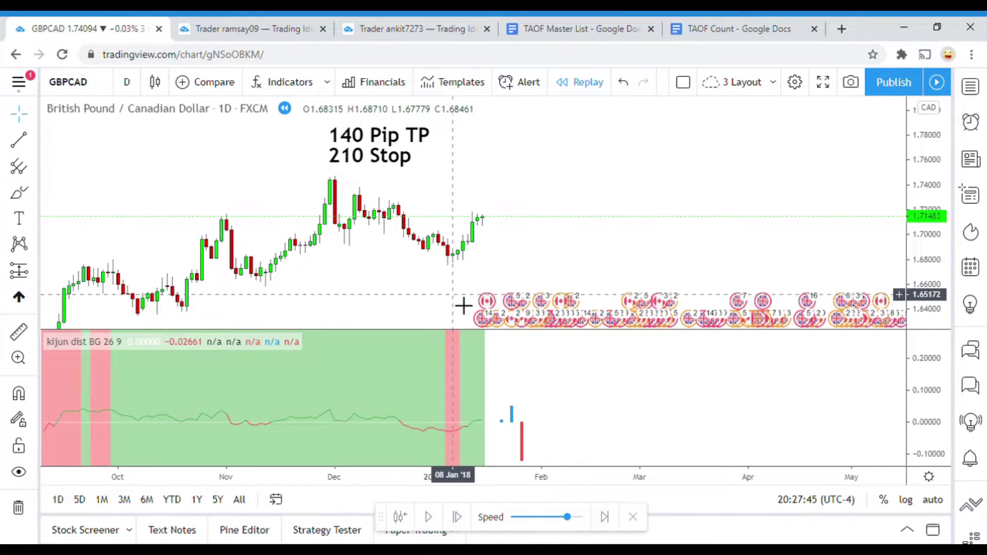
- Mark the start of the red background with a vertical line on 05 Jan '18 and colour it red
{"action": "left_click", "coordinate": [29, 150]}
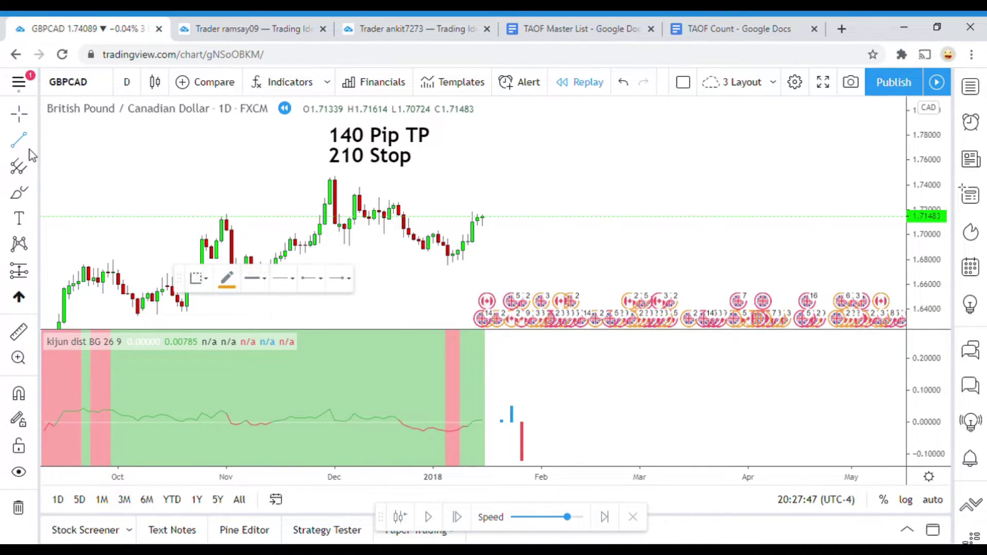
{"action": "left_click", "coordinate": [34, 153]}
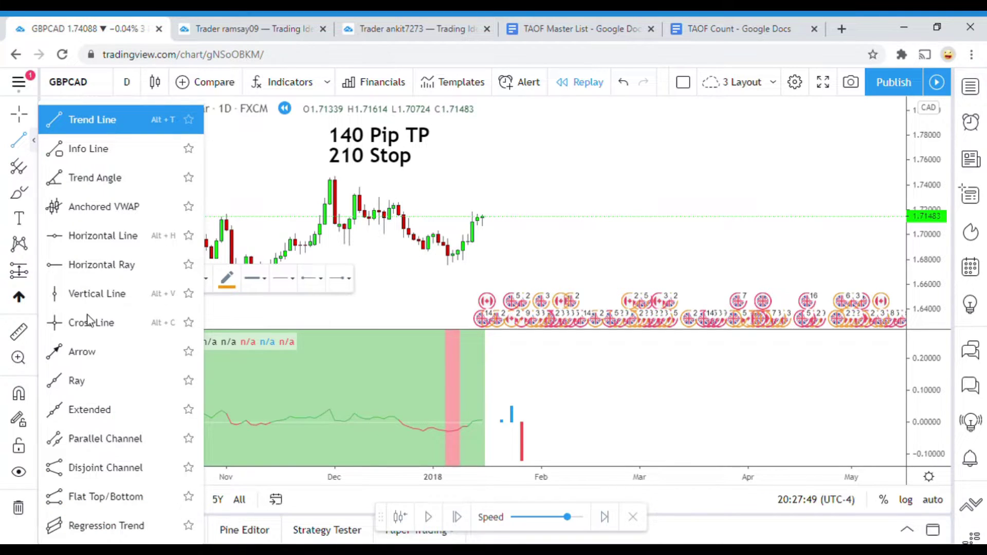
{"action": "left_click", "coordinate": [77, 293]}
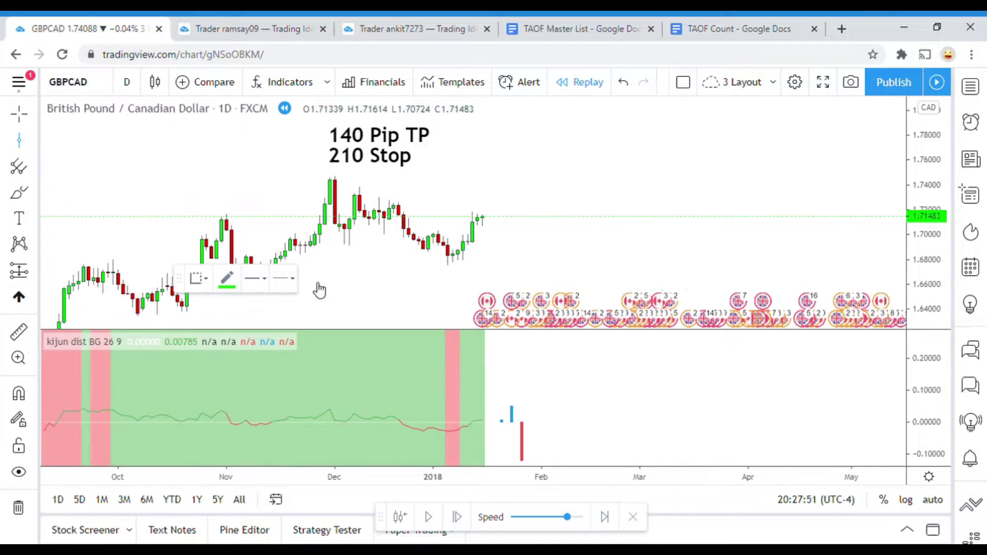
{"action": "left_click", "coordinate": [459, 304]}
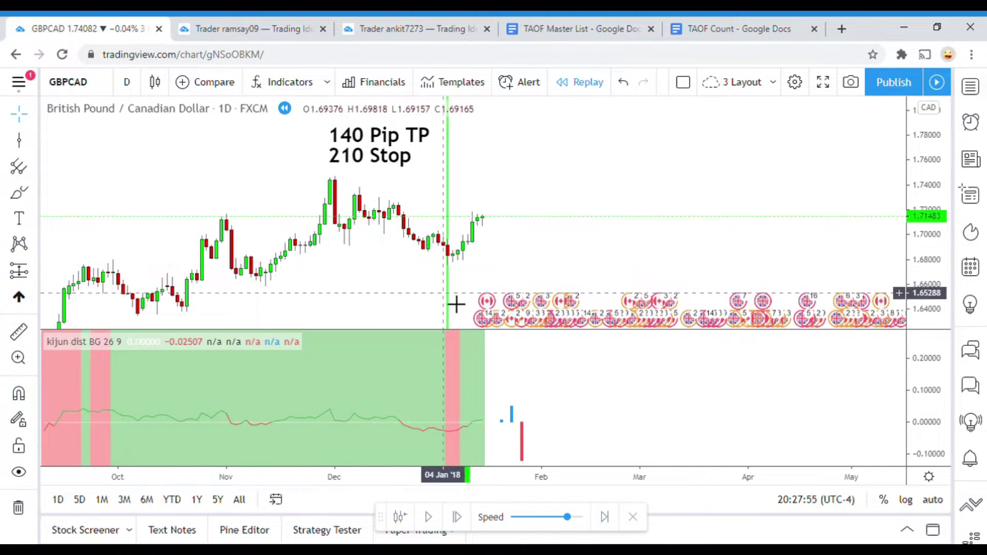
{"action": "left_click", "coordinate": [227, 278]}
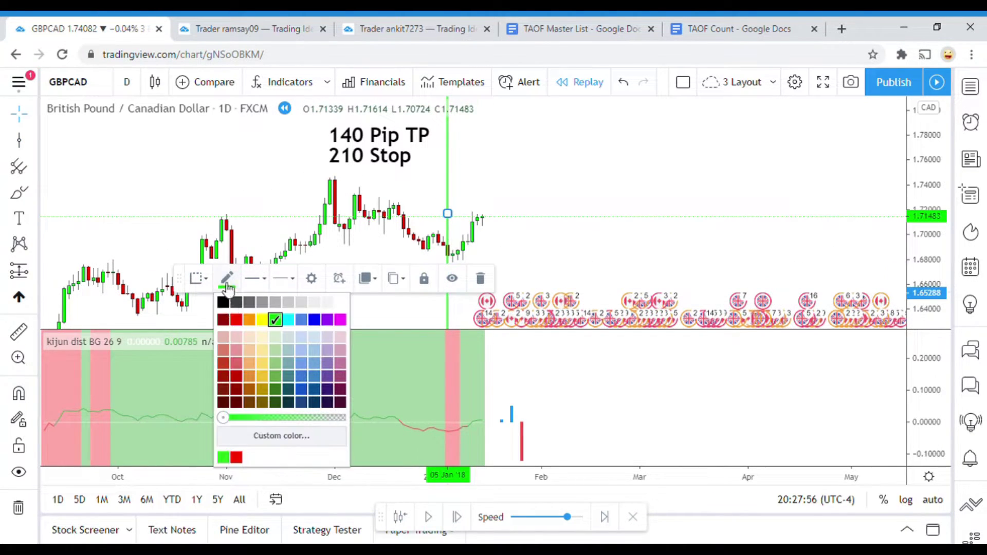
{"action": "left_click", "coordinate": [236, 321]}
{"action": "left_click", "coordinate": [569, 264]}
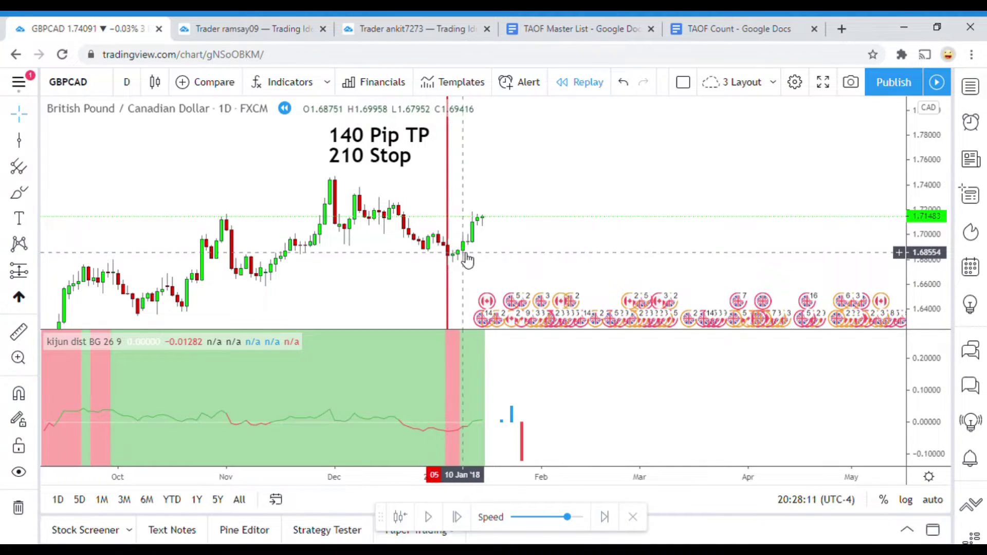
- Add a second vertical line on 10 Jan '18, where the background turns green again, and colour it green
{"action": "left_click", "coordinate": [33, 140]}
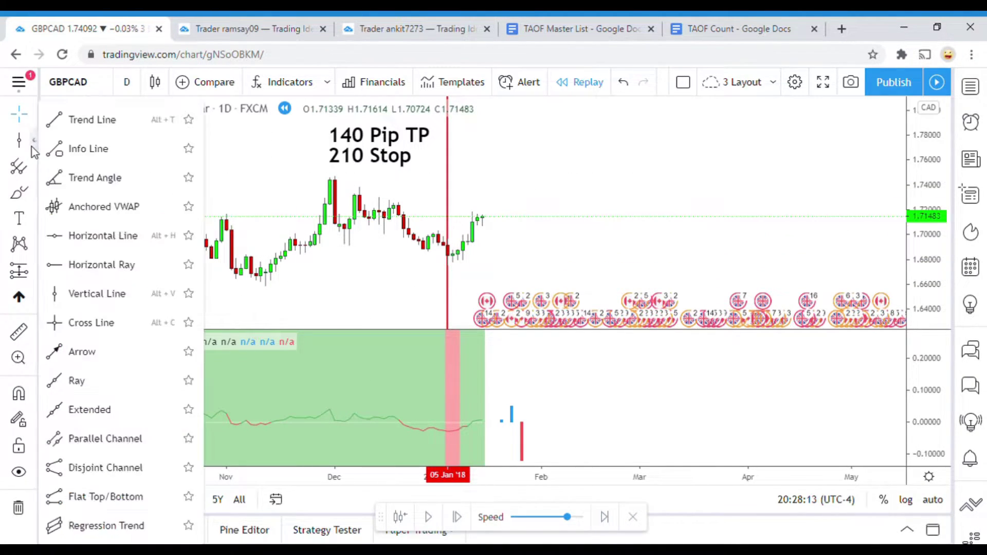
{"action": "left_click", "coordinate": [476, 295]}
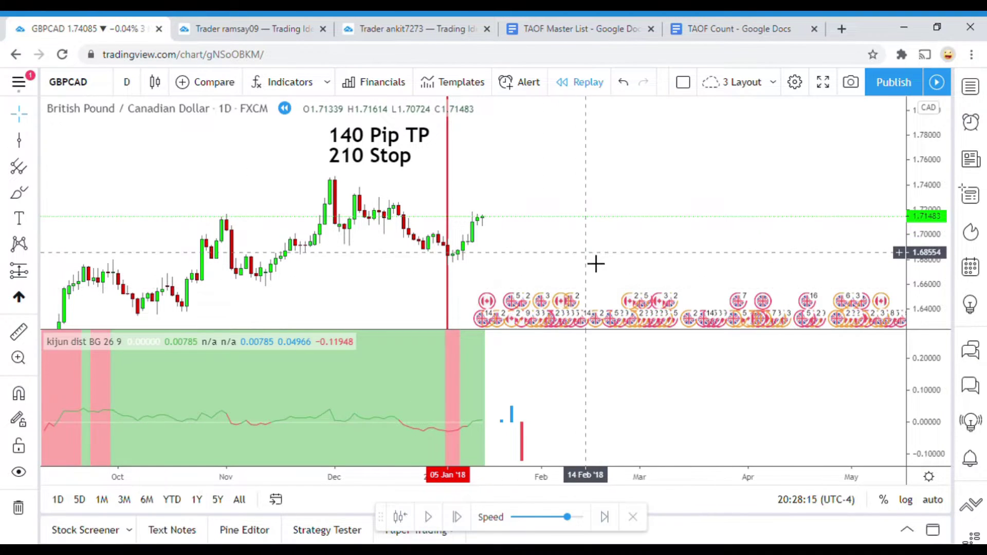
{"action": "left_click", "coordinate": [19, 139]}
{"action": "left_click", "coordinate": [439, 279]}
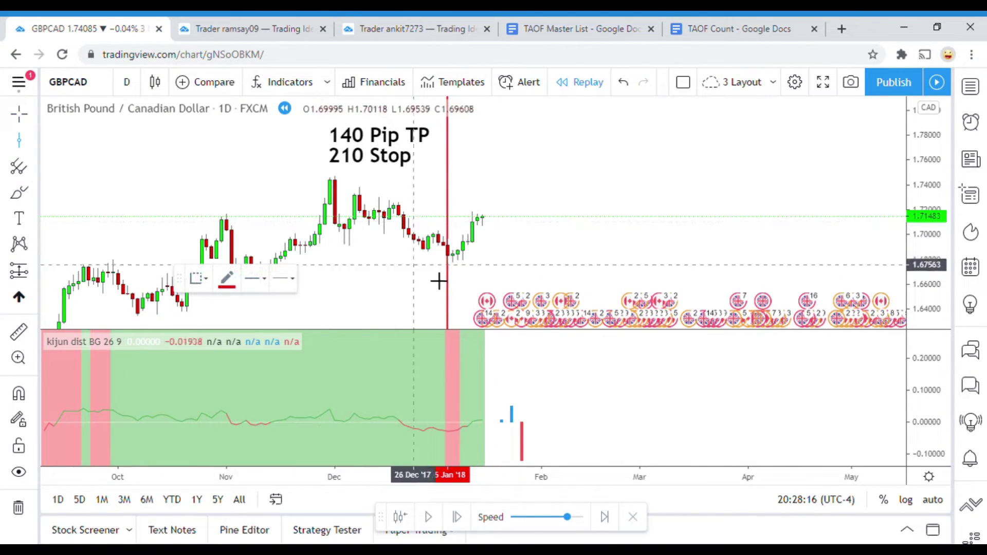
{"action": "left_click", "coordinate": [474, 293]}
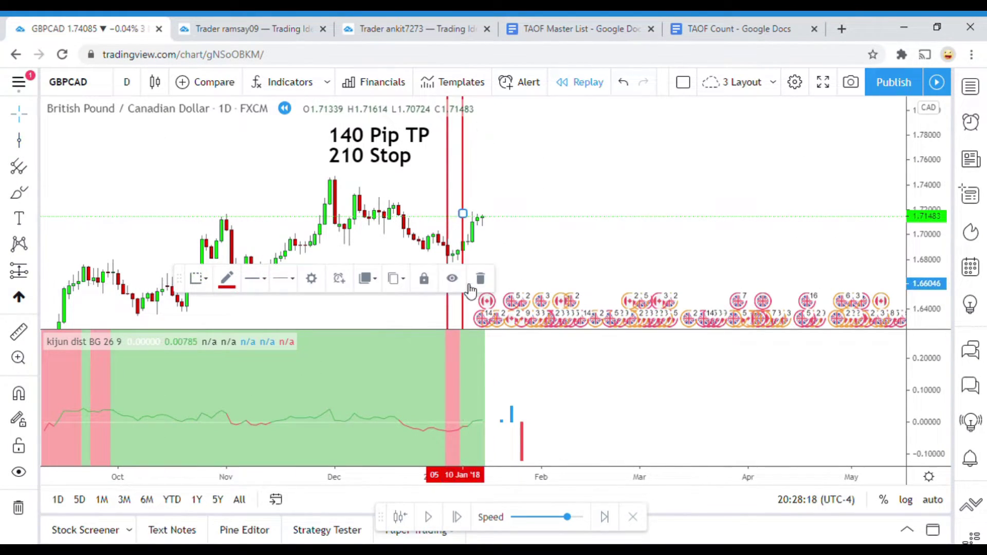
{"action": "left_click", "coordinate": [227, 278]}
{"action": "left_click", "coordinate": [565, 253]}
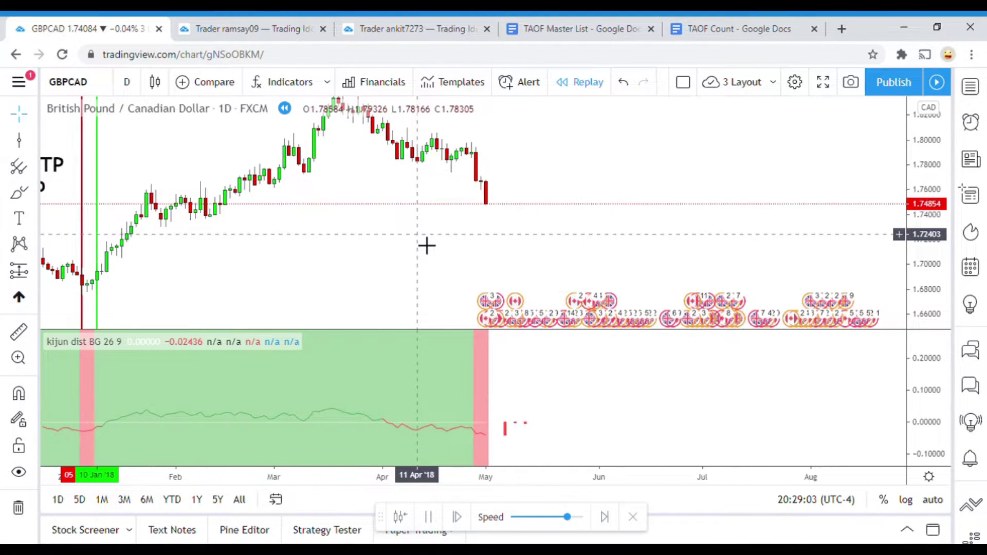
- Pause the replay in early May 2018 and mark the start of the red background on 27 Apr '18 with a green vertical line
{"action": "left_click", "coordinate": [429, 517]}
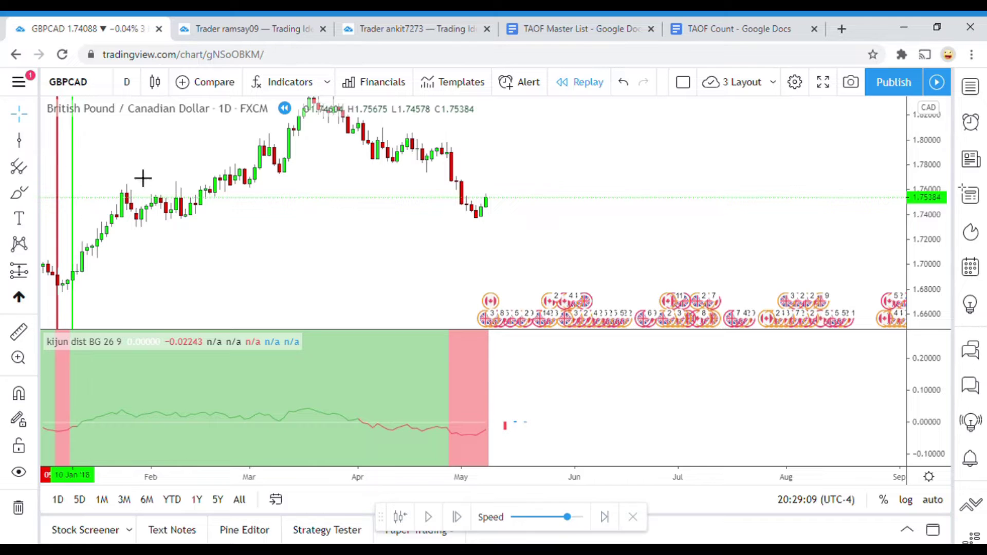
{"action": "left_click", "coordinate": [451, 213]}
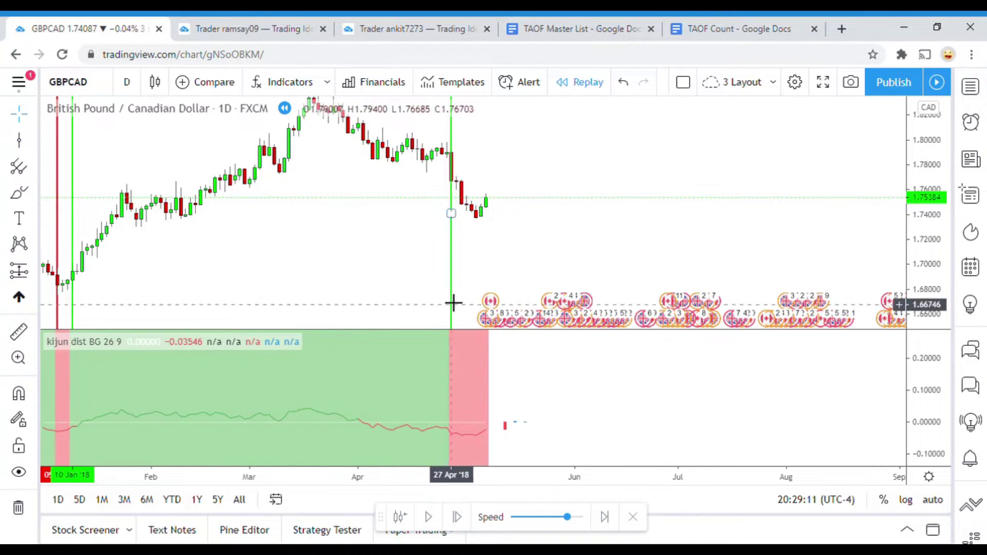
- Play the replay forward to late October 2018, pause it, and mark 10 Oct '18 with a vertical line coloured red
{"action": "left_click", "coordinate": [429, 517]}
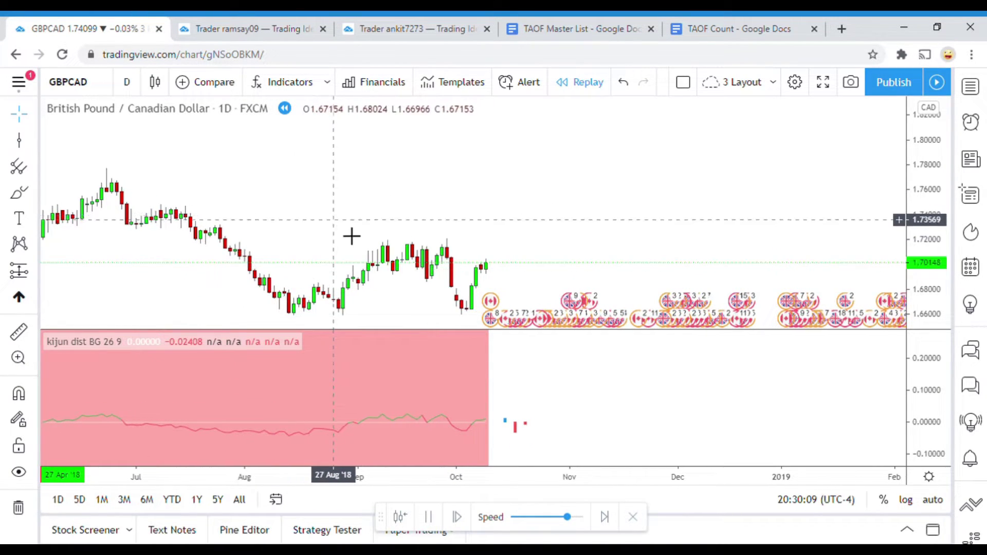
{"action": "left_click", "coordinate": [437, 521]}
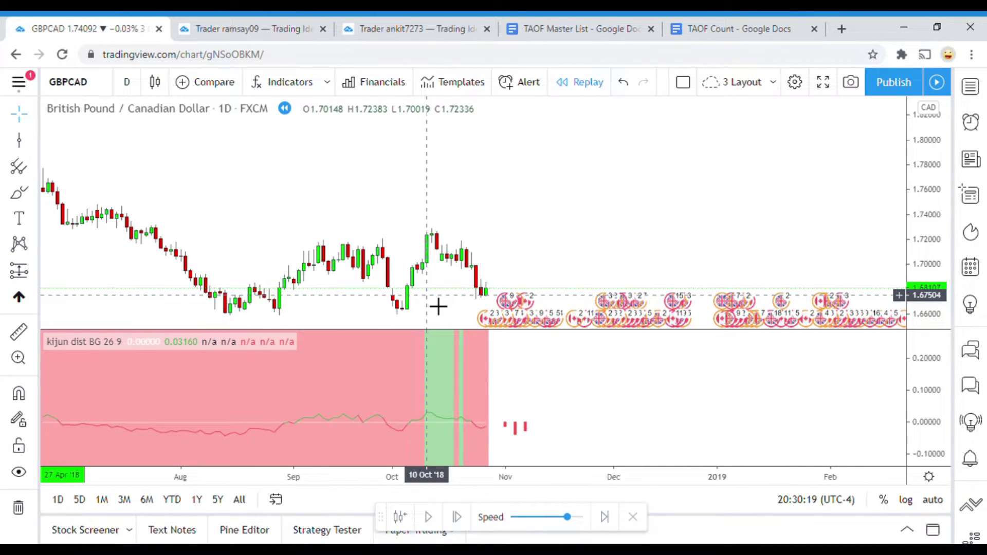
{"action": "left_click", "coordinate": [19, 140]}
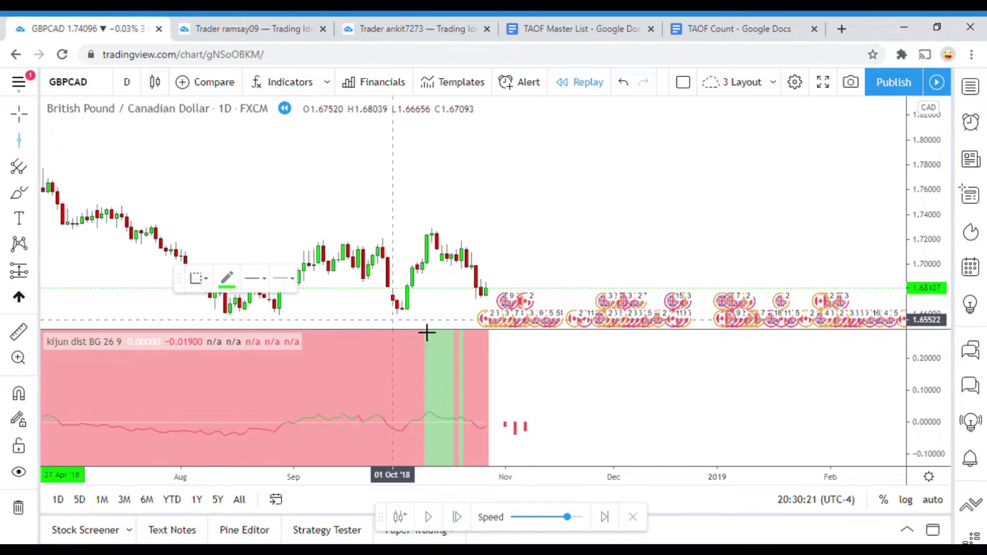
{"action": "left_click", "coordinate": [438, 309]}
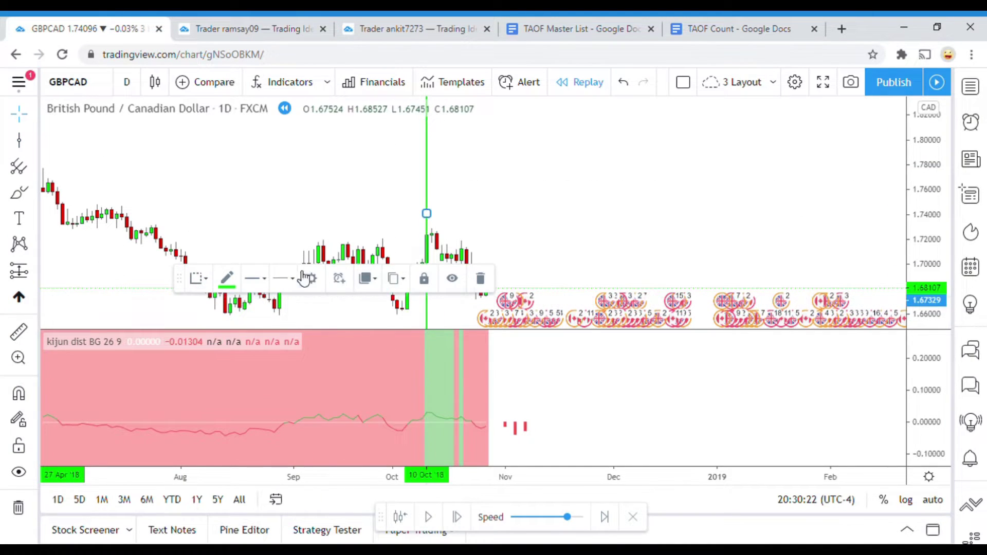
{"action": "left_click", "coordinate": [227, 278]}
{"action": "left_click", "coordinate": [239, 320]}
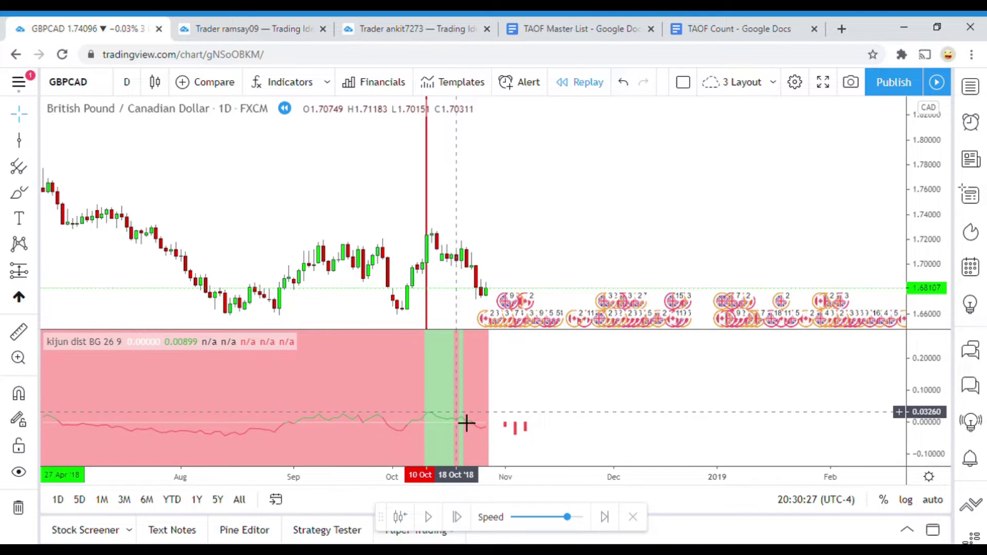
- Add red vertical lines on 18 Oct '18 and 19 Oct '18, around the brief red stripe in the background
{"action": "key", "text": "alt+v"}
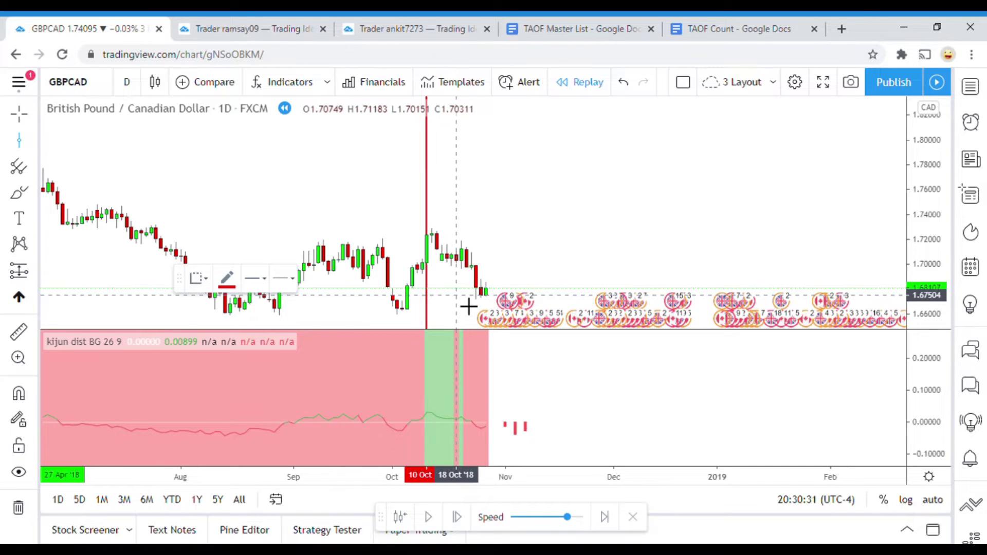
{"action": "left_click", "coordinate": [468, 307]}
{"action": "left_click", "coordinate": [253, 238]}
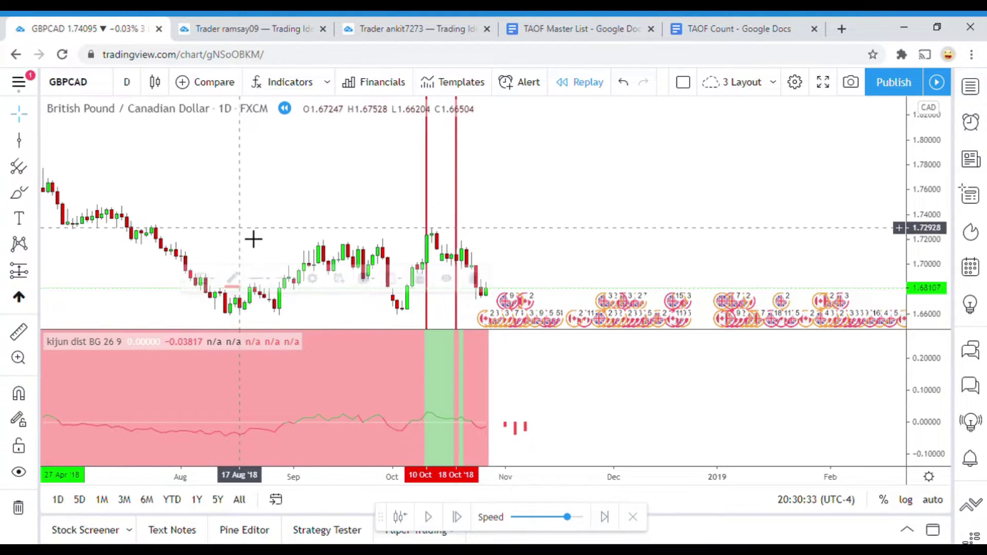
{"action": "key", "text": "alt+v"}
{"action": "left_click", "coordinate": [461, 215]}
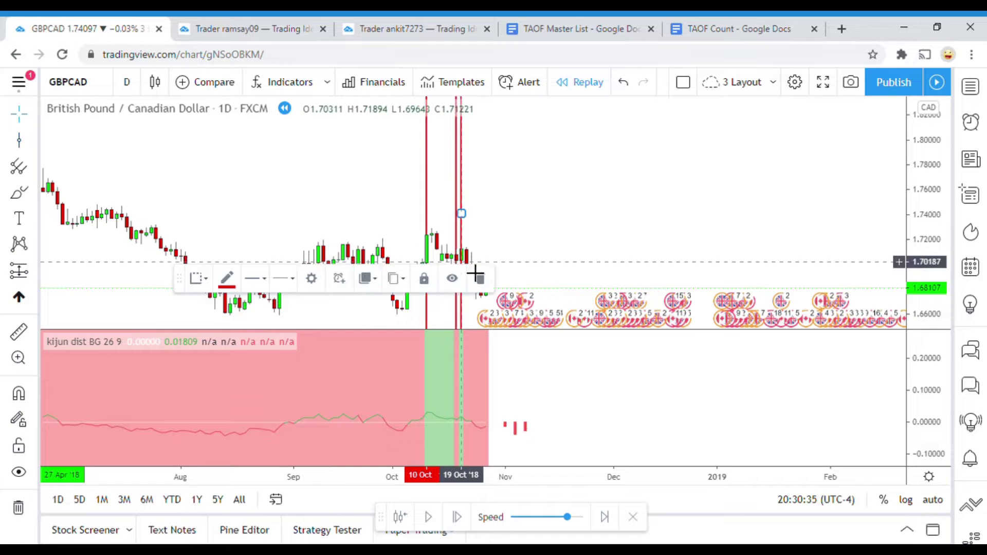
{"action": "left_click", "coordinate": [475, 244]}
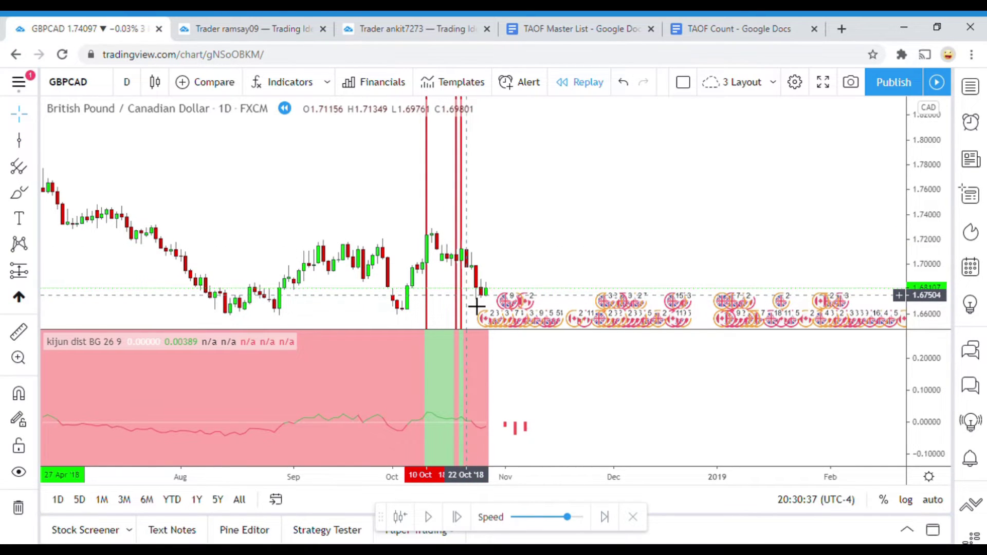
- Add a vertical line on 22 Oct '18 and colour it green
{"action": "left_click_drag", "start_coordinate": [476, 307], "coordinate": [458, 269]}
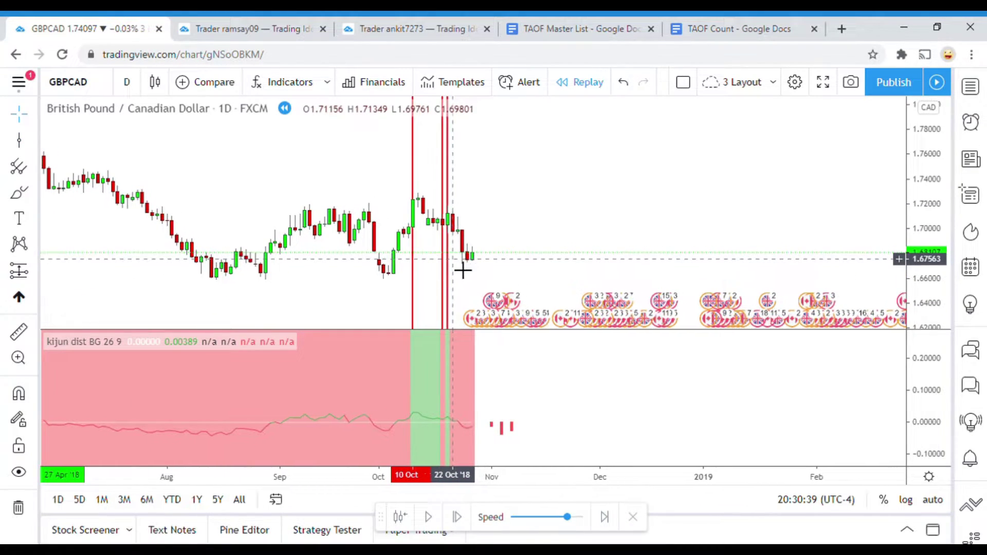
{"action": "left_click", "coordinate": [19, 140]}
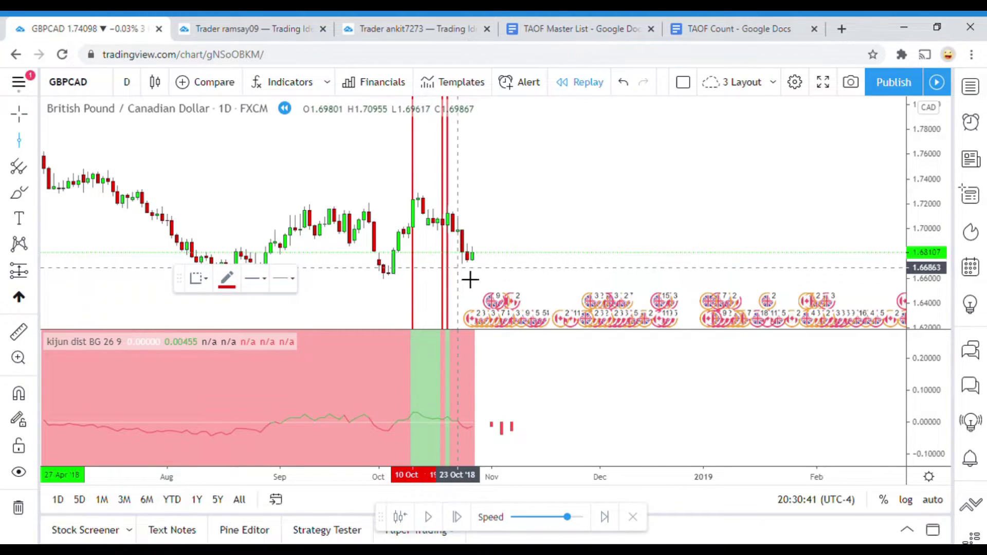
{"action": "left_click", "coordinate": [452, 272]}
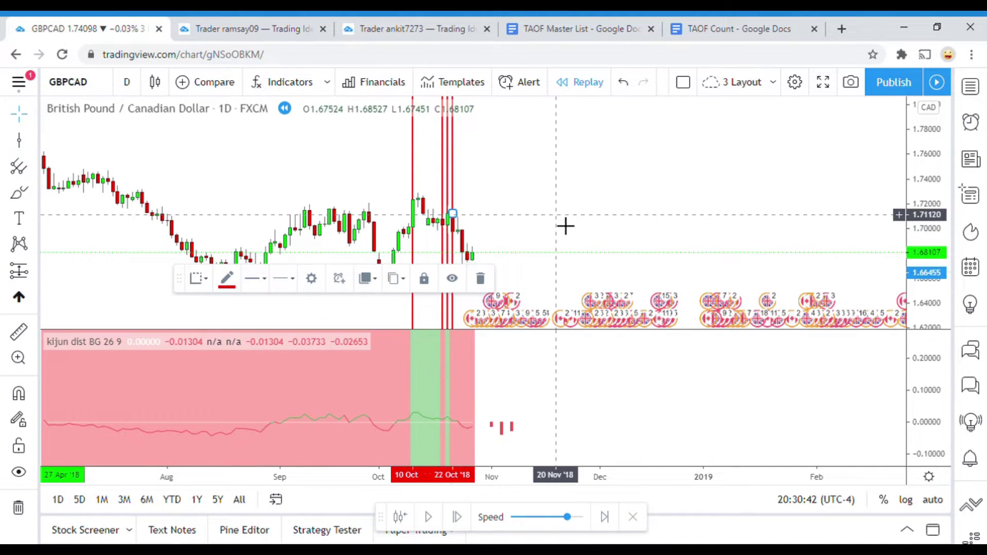
{"action": "left_click", "coordinate": [227, 279]}
{"action": "left_click", "coordinate": [275, 320]}
{"action": "left_click", "coordinate": [524, 271]}
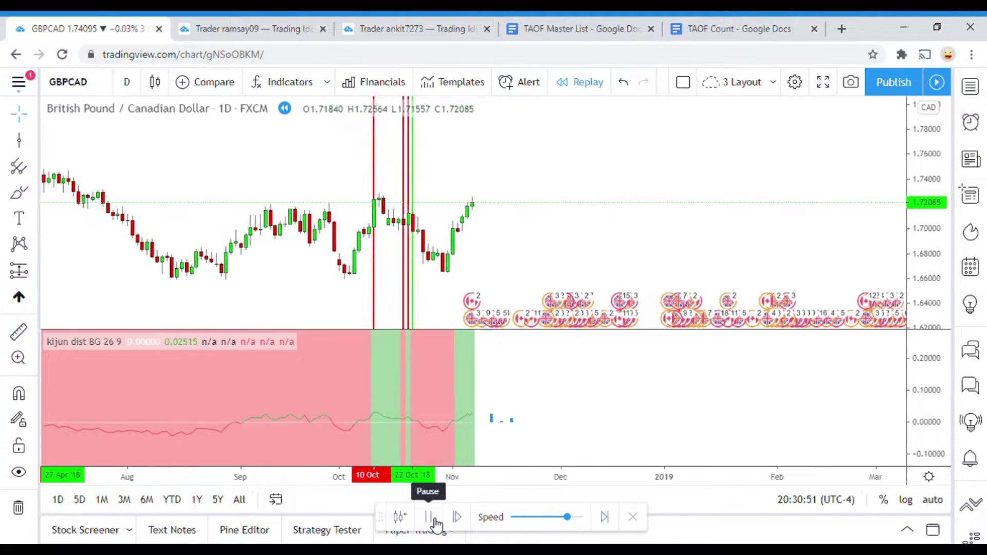
- Pause the replay in mid-November 2018 and mark the background's return to green with a green vertical line on 02 Nov '18
{"action": "left_click", "coordinate": [433, 519]}
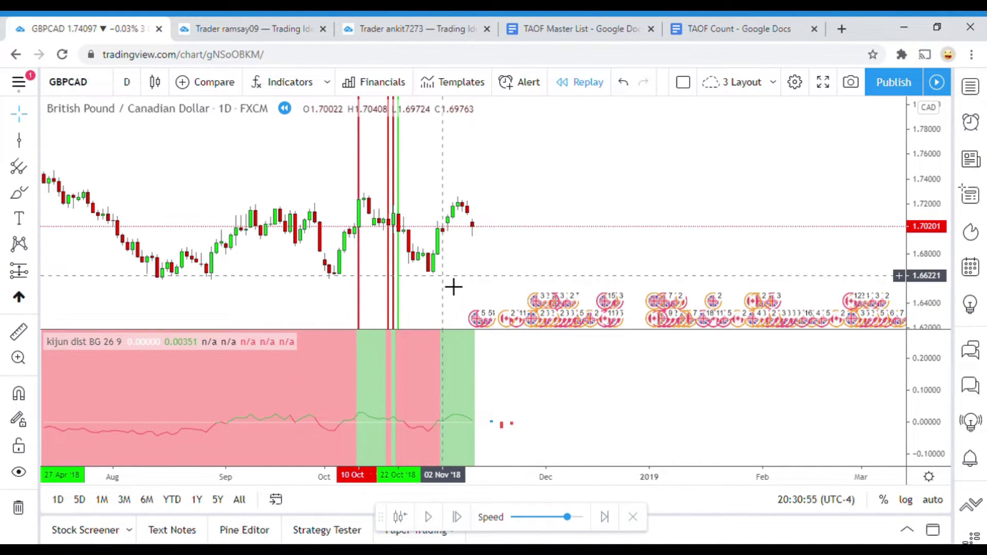
{"action": "left_click", "coordinate": [19, 139]}
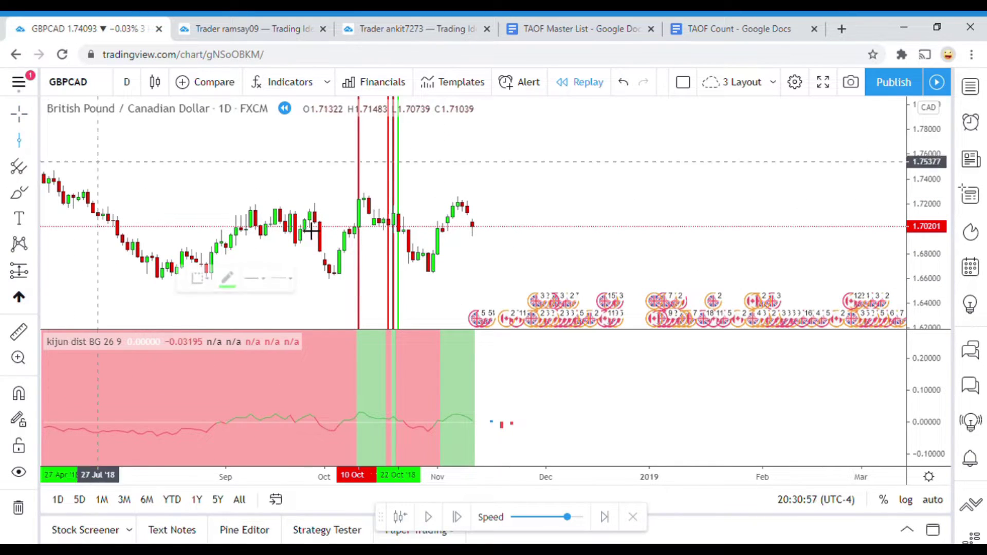
{"action": "left_click", "coordinate": [453, 286]}
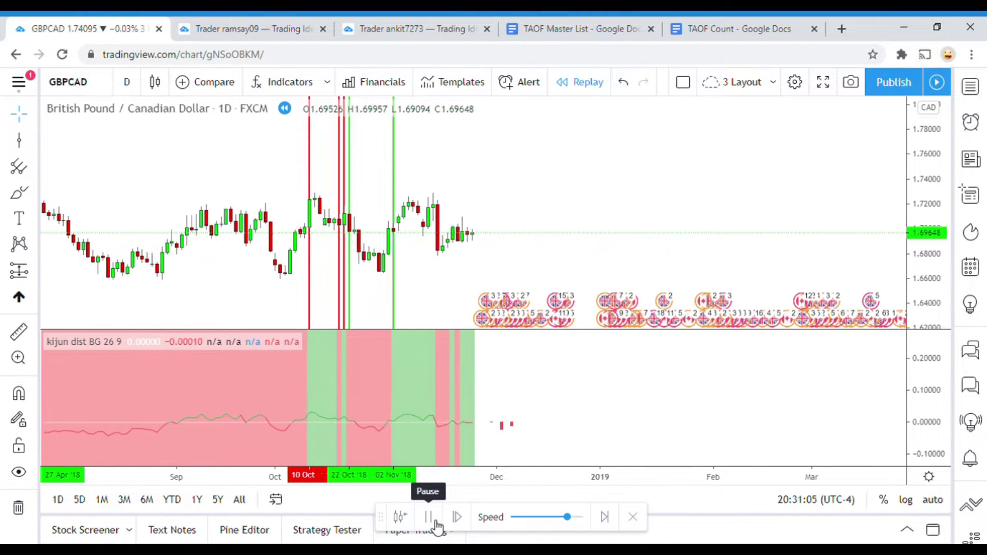
- Pause the replay in late November 2018 and mark the next red background on 15 Nov '18 with a vertical line coloured red
{"action": "left_click", "coordinate": [435, 522]}
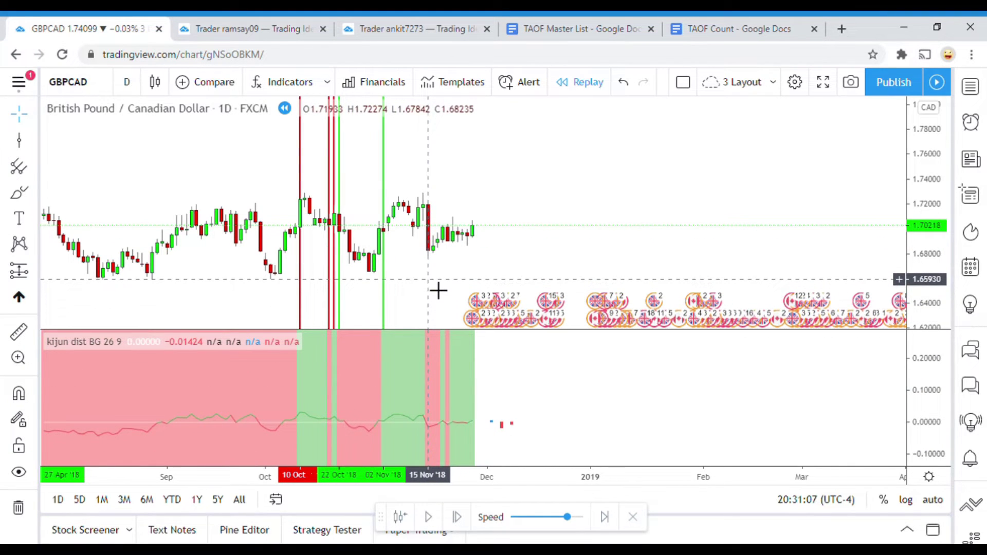
{"action": "left_click", "coordinate": [19, 140]}
{"action": "left_click", "coordinate": [379, 279]}
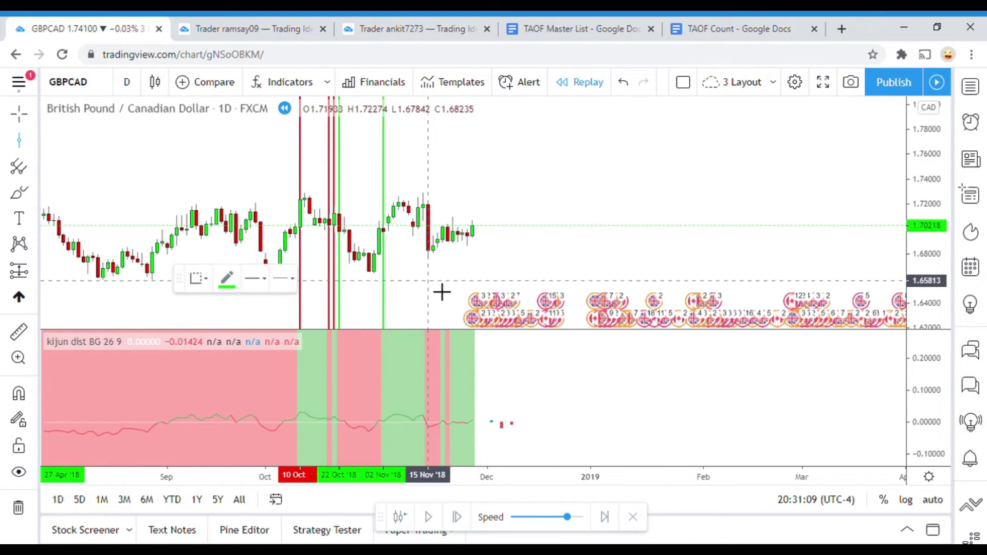
{"action": "left_click", "coordinate": [228, 280]}
{"action": "left_click", "coordinate": [246, 323]}
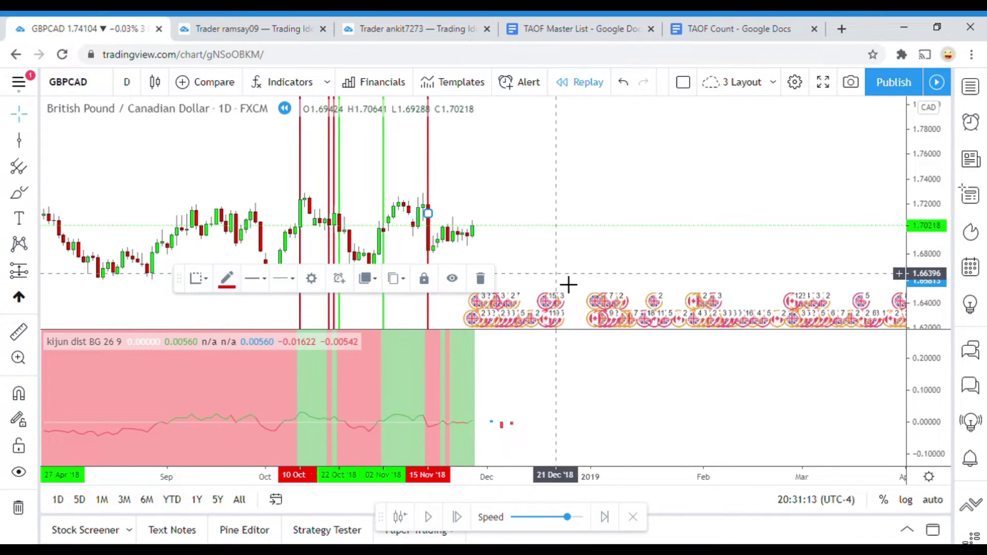
{"action": "left_click", "coordinate": [422, 271]}
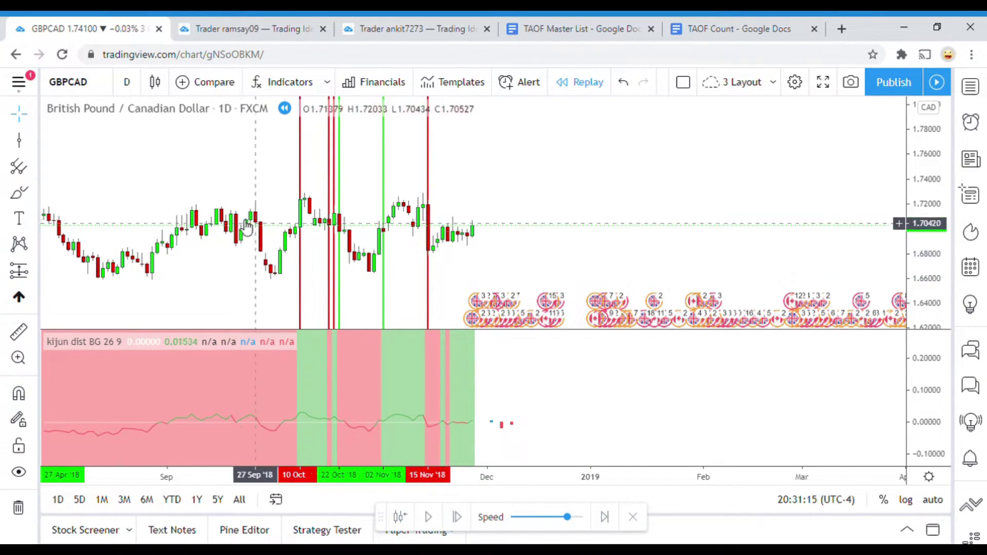
- Add a red vertical line on 20 Nov '18, at the narrow green stripe in the background
{"action": "left_click", "coordinate": [19, 140]}
{"action": "left_click", "coordinate": [428, 213]}
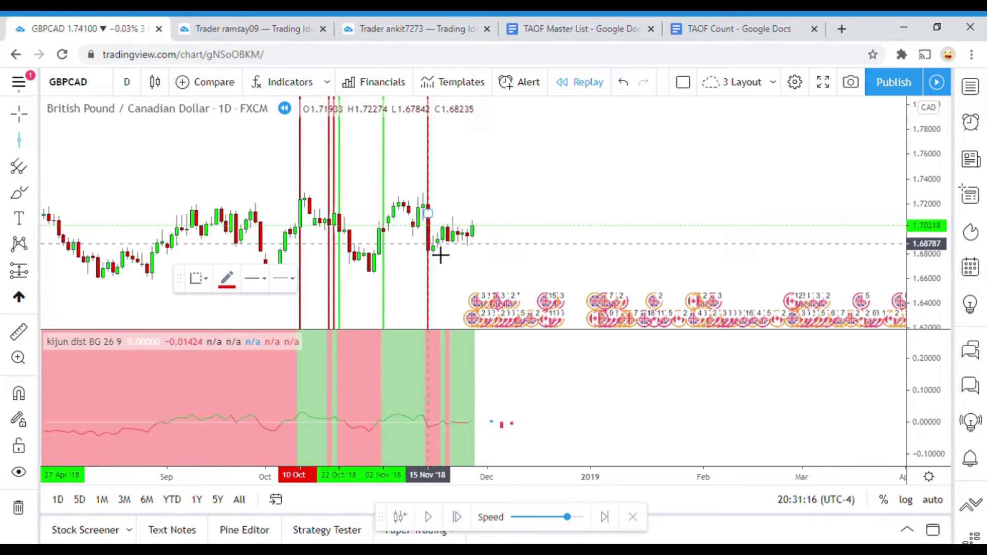
{"action": "left_click", "coordinate": [454, 282]}
{"action": "left_click", "coordinate": [138, 206]}
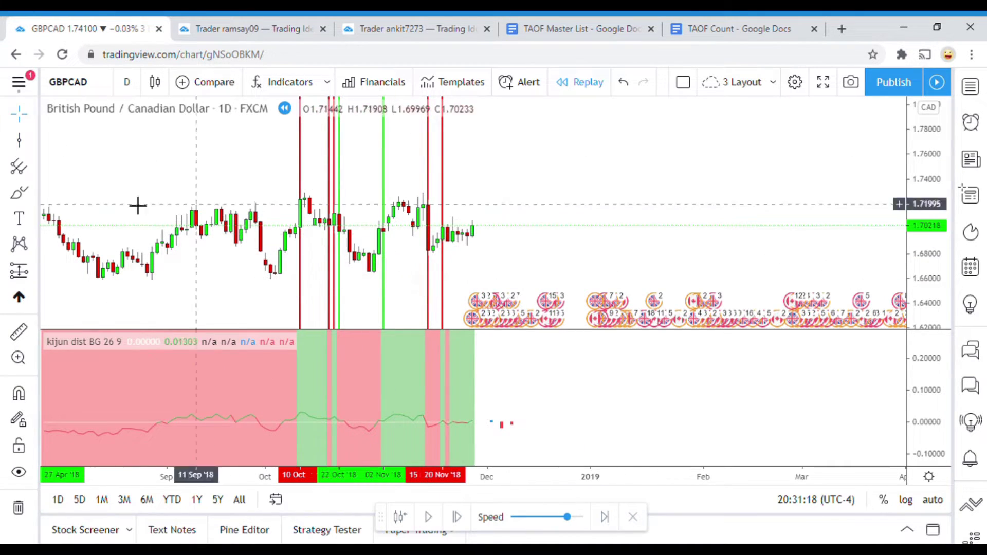
- Add another red vertical line on 21 Nov '18, where the background briefly turns red
{"action": "left_click", "coordinate": [19, 140]}
{"action": "left_click", "coordinate": [452, 281]}
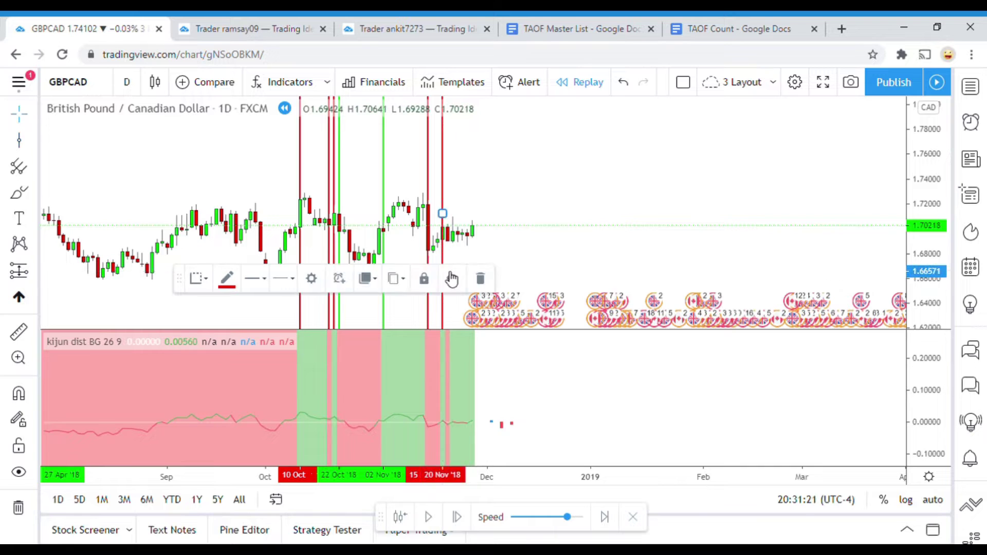
{"action": "left_click", "coordinate": [535, 260]}
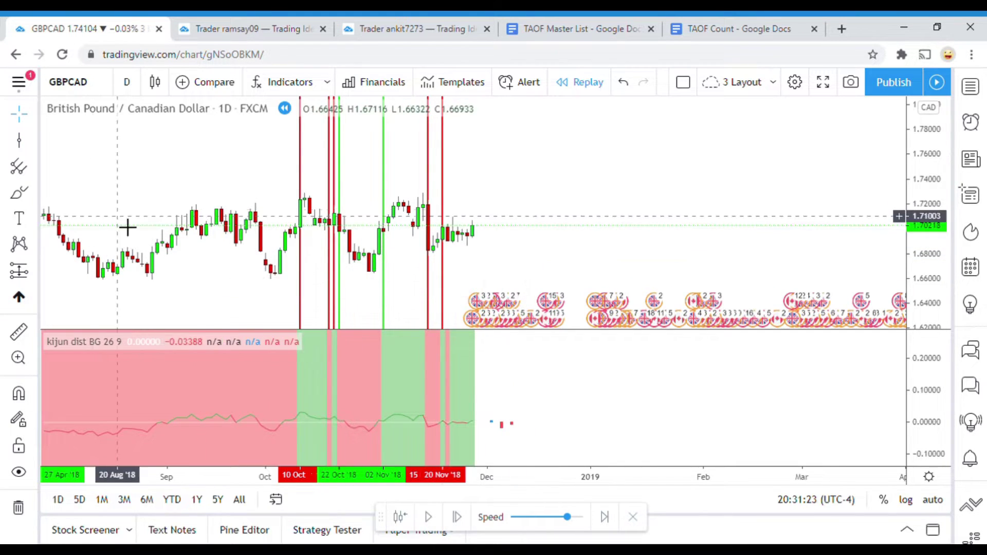
{"action": "left_click", "coordinate": [19, 139]}
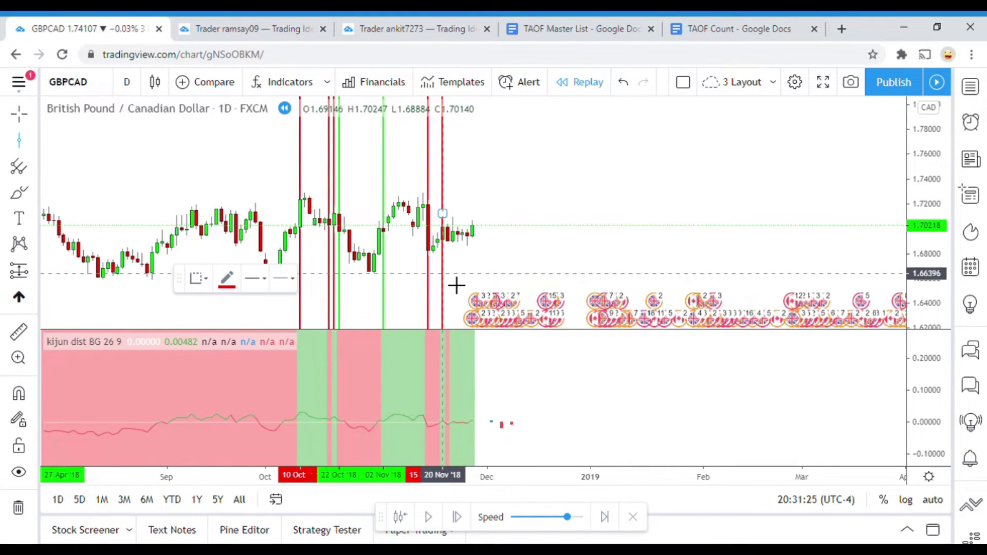
{"action": "left_click", "coordinate": [452, 280]}
{"action": "left_click", "coordinate": [498, 282]}
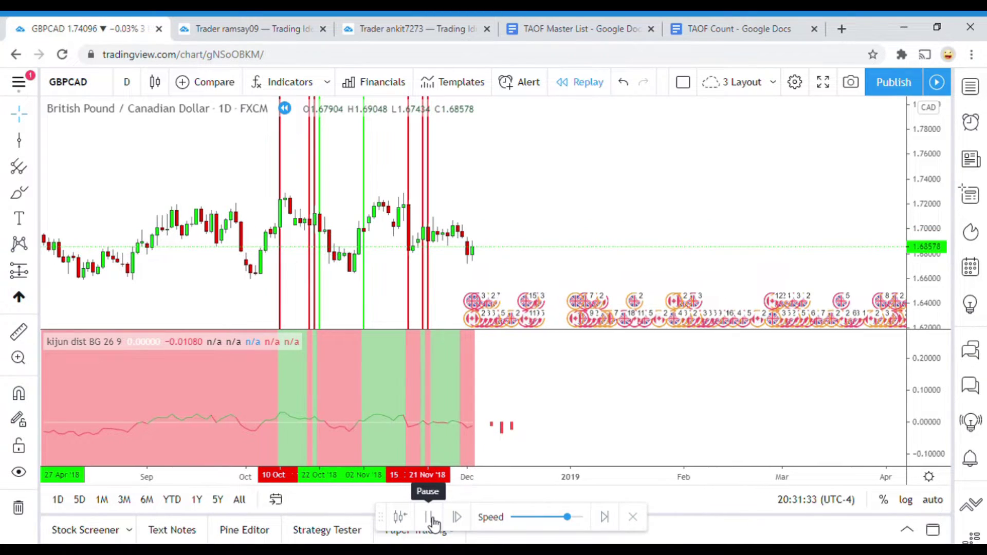
- Pause the replay in early December 2018 and add a red vertical line on 22 Nov '18, where the background turns green
{"action": "left_click", "coordinate": [430, 517]}
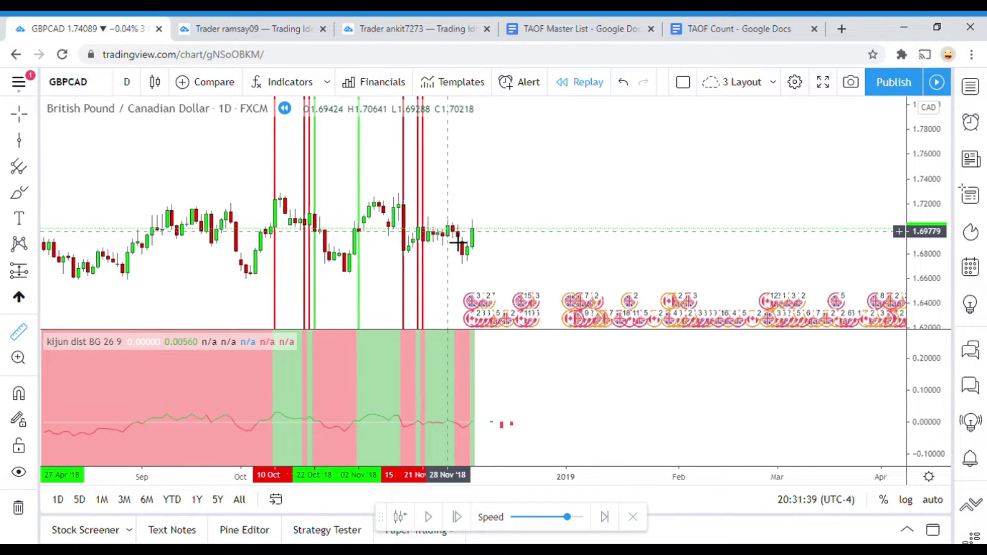
{"action": "left_click", "coordinate": [458, 242], "text": "shift"}
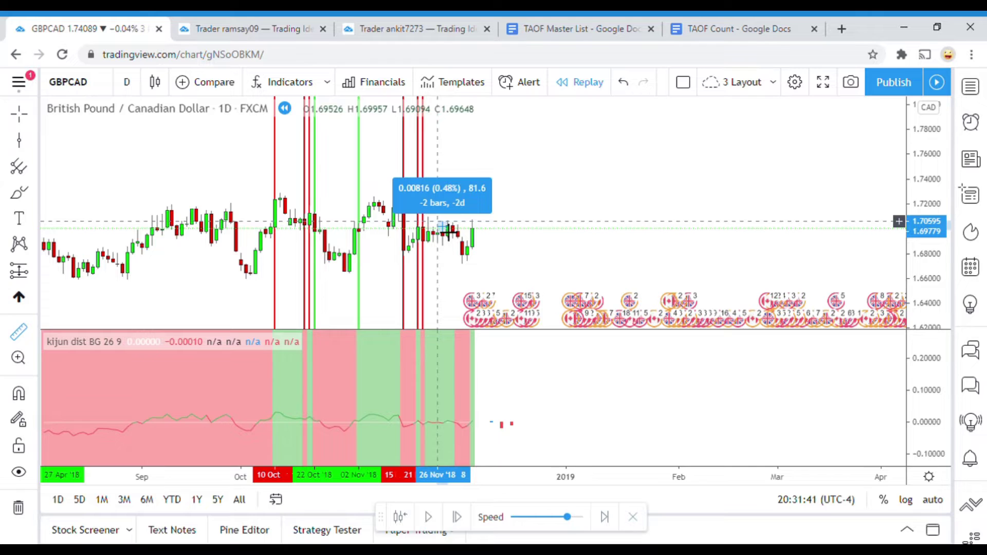
{"action": "left_click", "coordinate": [589, 264]}
{"action": "left_click", "coordinate": [18, 139]}
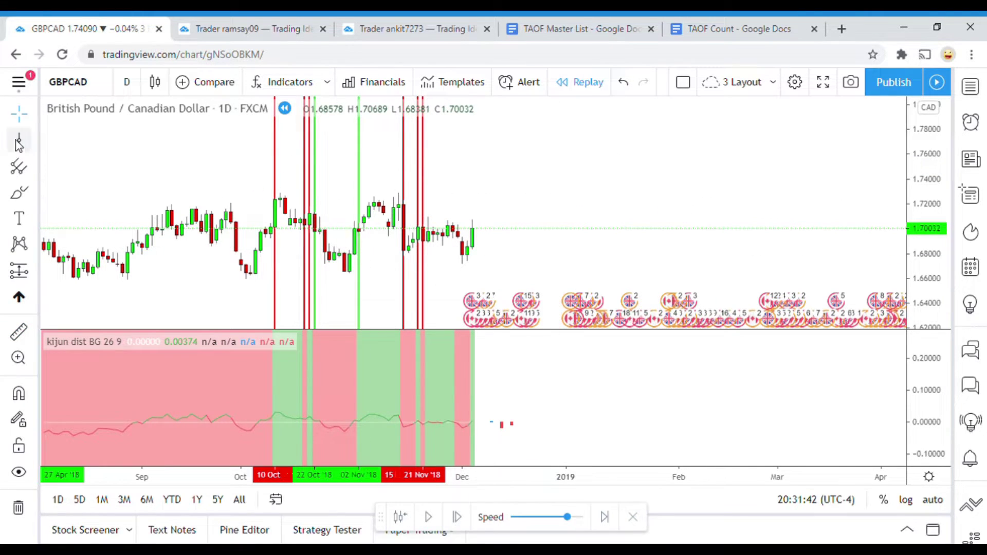
{"action": "left_click", "coordinate": [429, 286]}
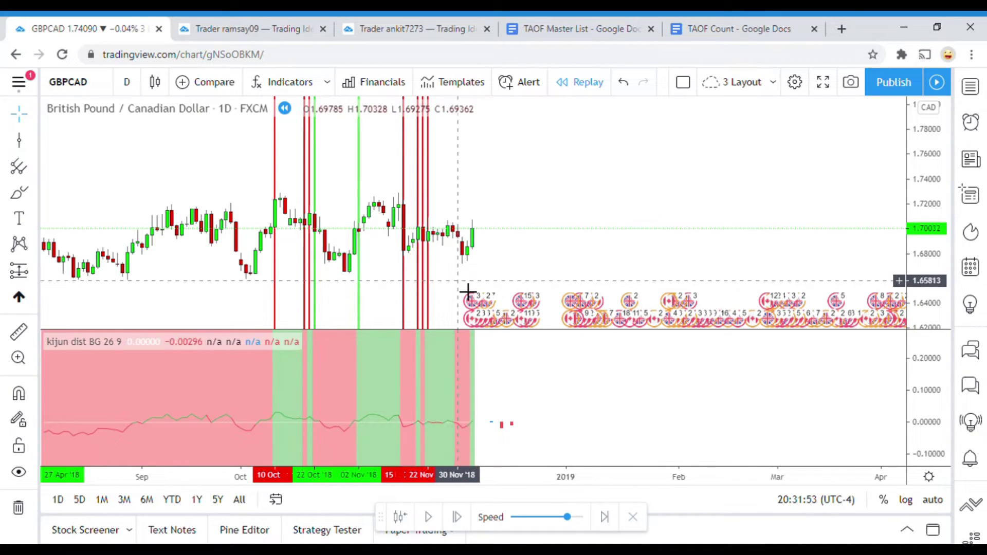
- Measure the price drop beside the late November 2018 candles down to the early-December low
{"action": "left_click_drag", "start_coordinate": [467, 292], "coordinate": [460, 269]}
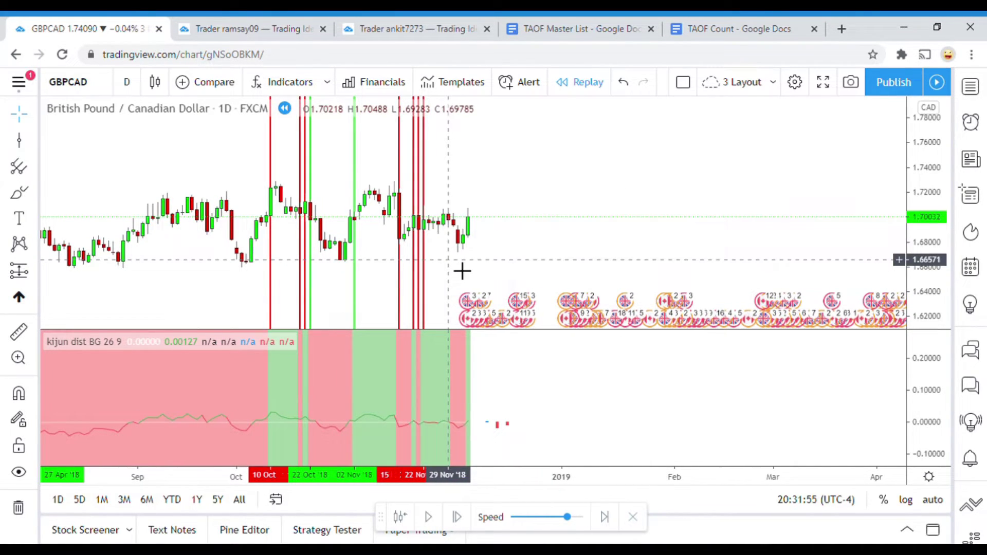
{"action": "left_click", "coordinate": [19, 335]}
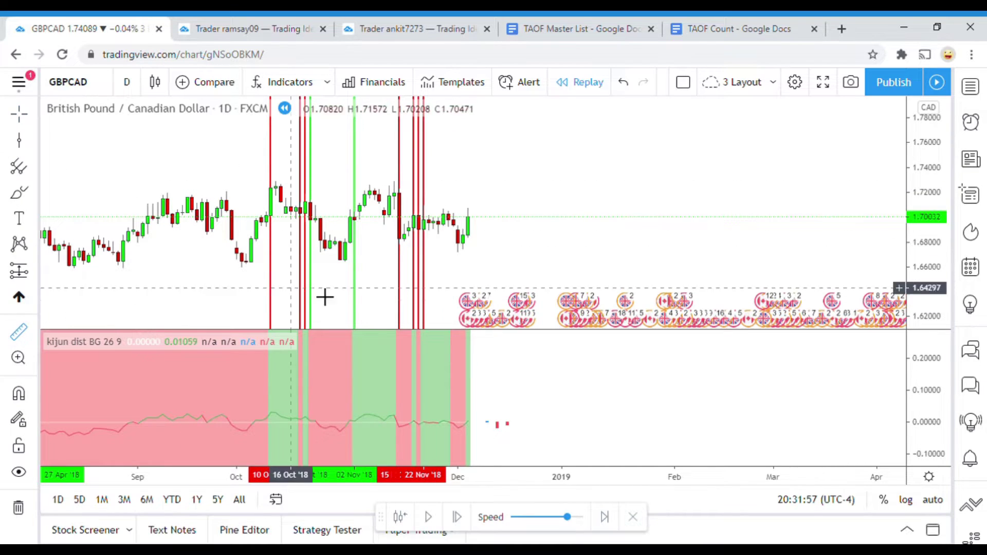
{"action": "left_click", "coordinate": [455, 239]}
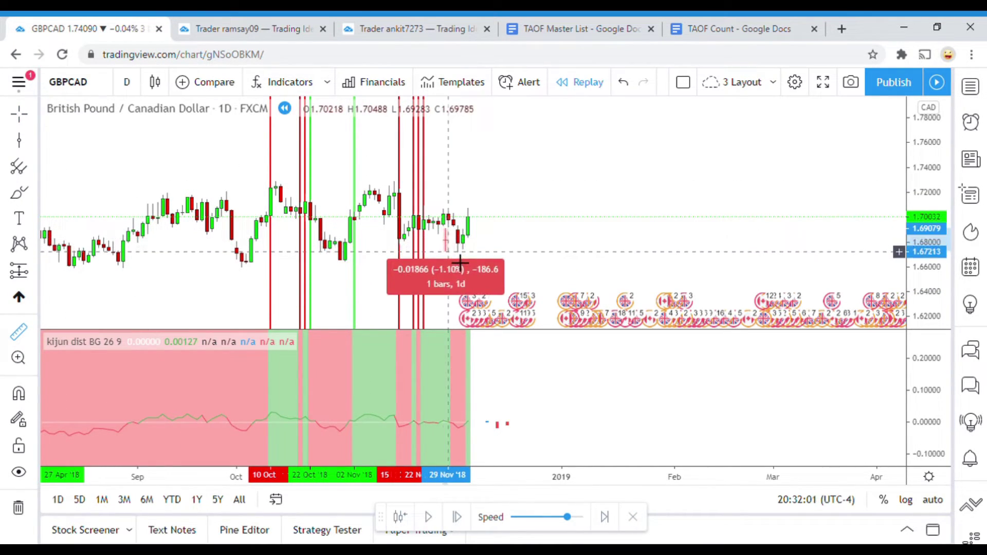
{"action": "left_click", "coordinate": [460, 263]}
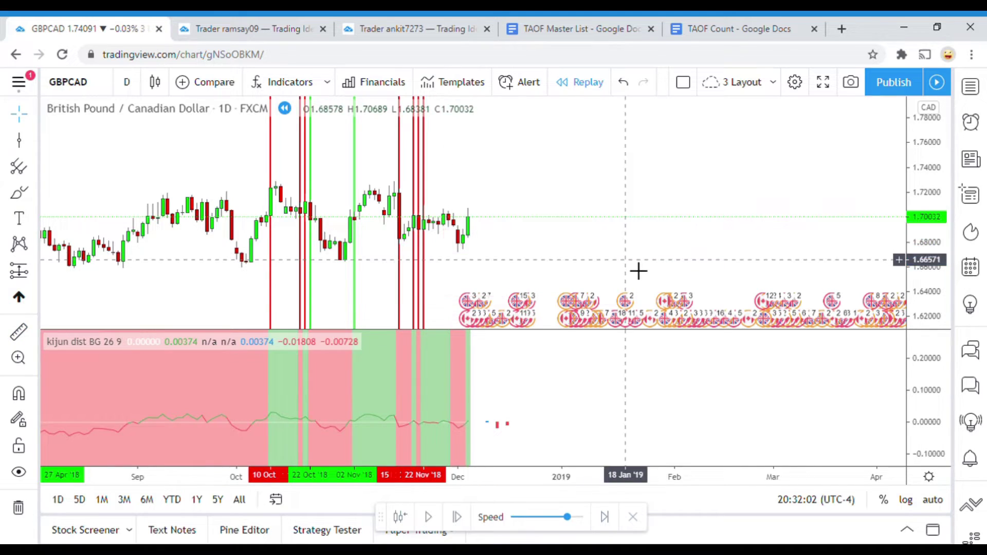
- Add a vertical line on 30 Nov '18, where the background turns red, and colour it green
{"action": "left_click", "coordinate": [19, 142]}
{"action": "left_click", "coordinate": [454, 265]}
{"action": "left_click", "coordinate": [227, 278]}
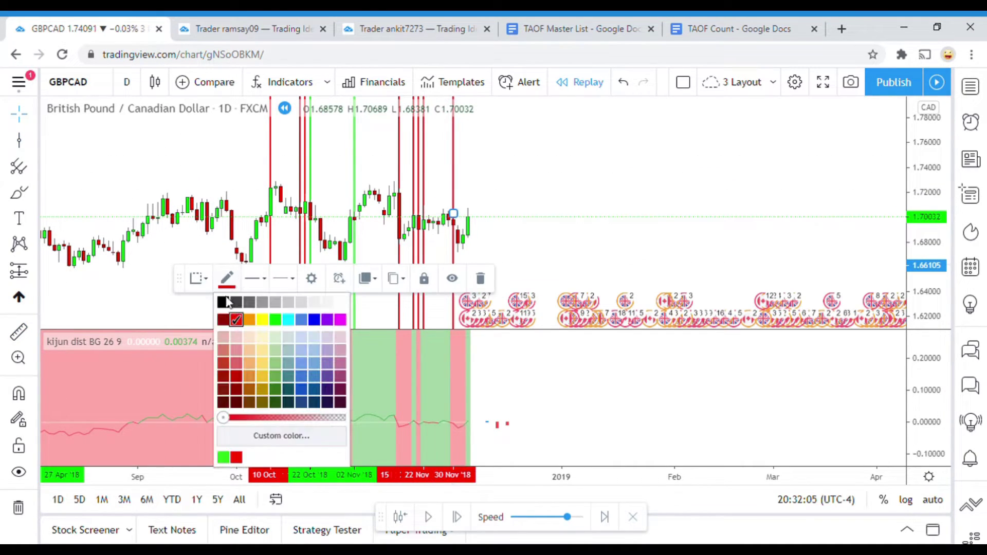
{"action": "left_click", "coordinate": [274, 319]}
{"action": "left_click", "coordinate": [447, 385]}
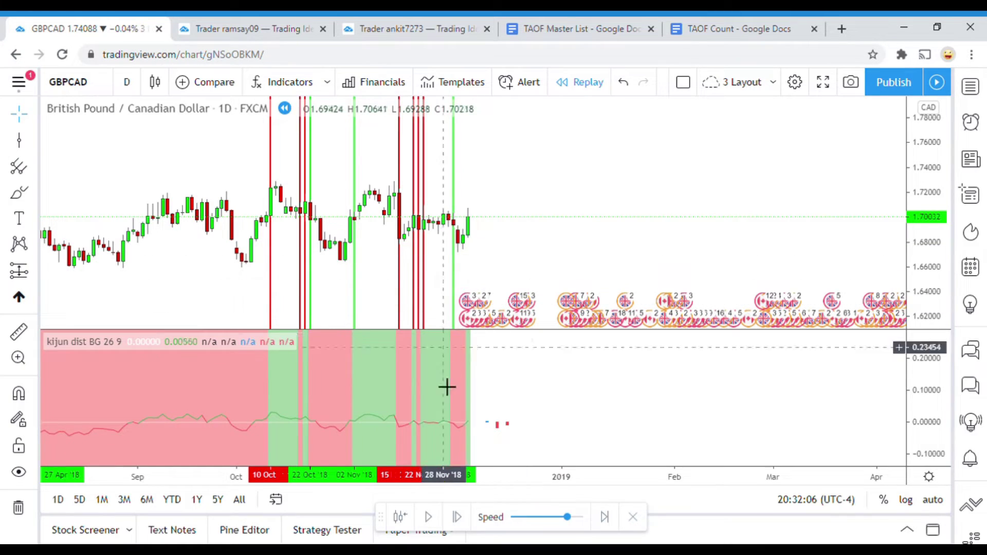
- Run the replay to mid-December 2018 and measure the price distance up to the early-December high
{"action": "left_click", "coordinate": [430, 518]}
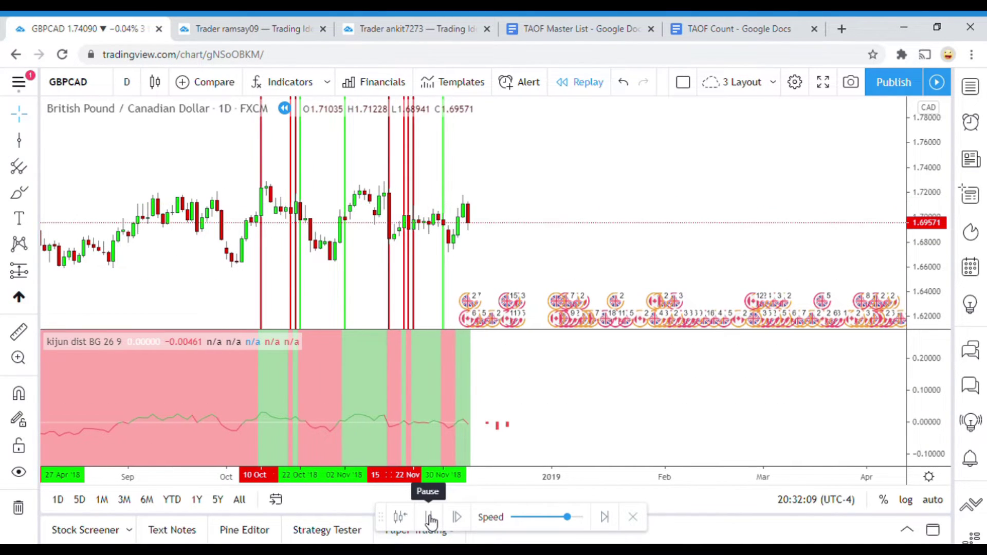
{"action": "left_click", "coordinate": [430, 518]}
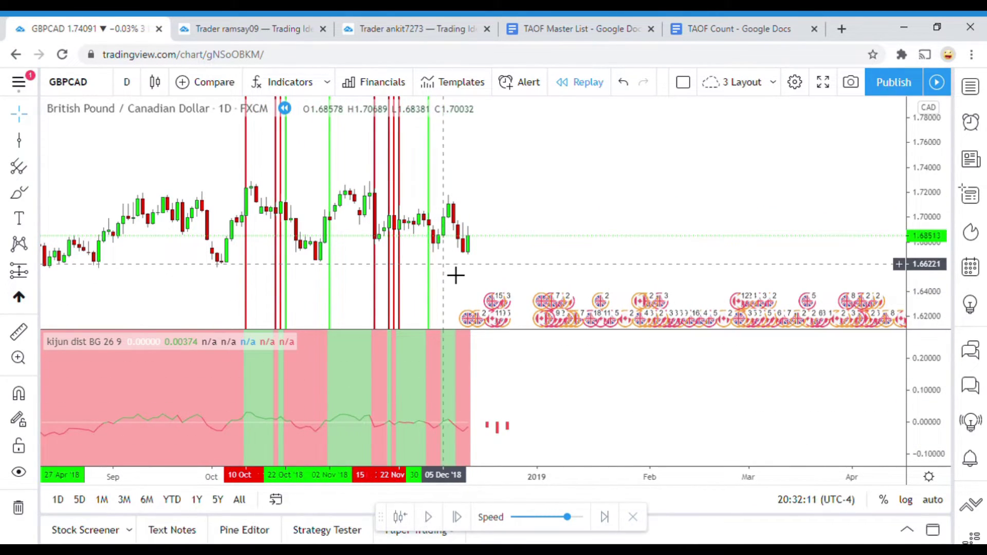
{"action": "left_click", "coordinate": [18, 331]}
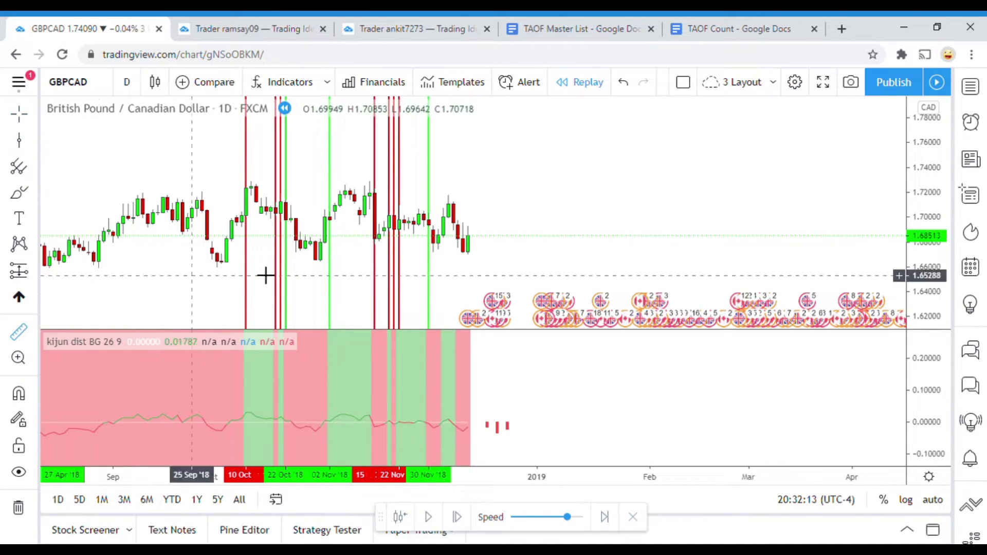
{"action": "left_click", "coordinate": [485, 228]}
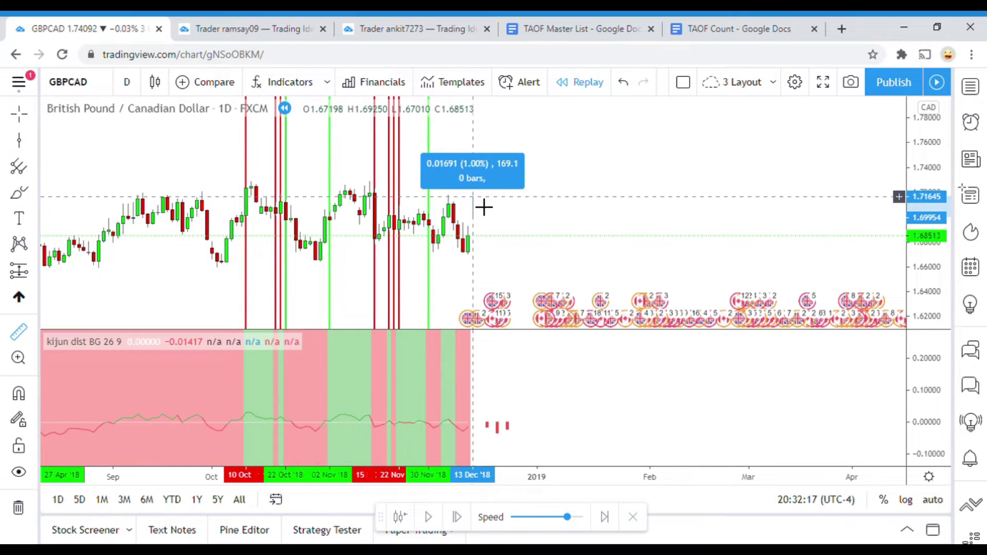
{"action": "left_click", "coordinate": [483, 207]}
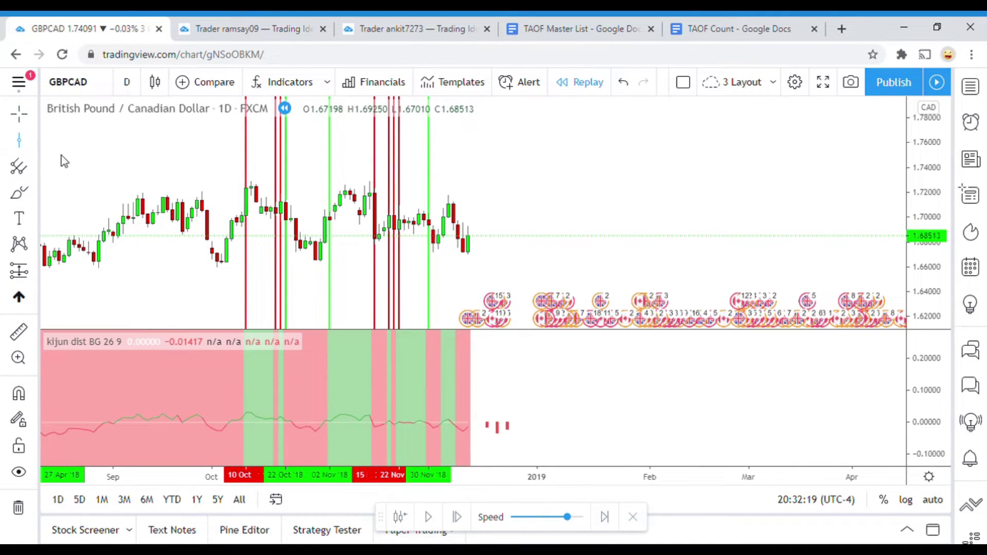
- Add a green vertical line on 05 Dec '18 and run the replay until the background turns green again
{"action": "left_click", "coordinate": [443, 282]}
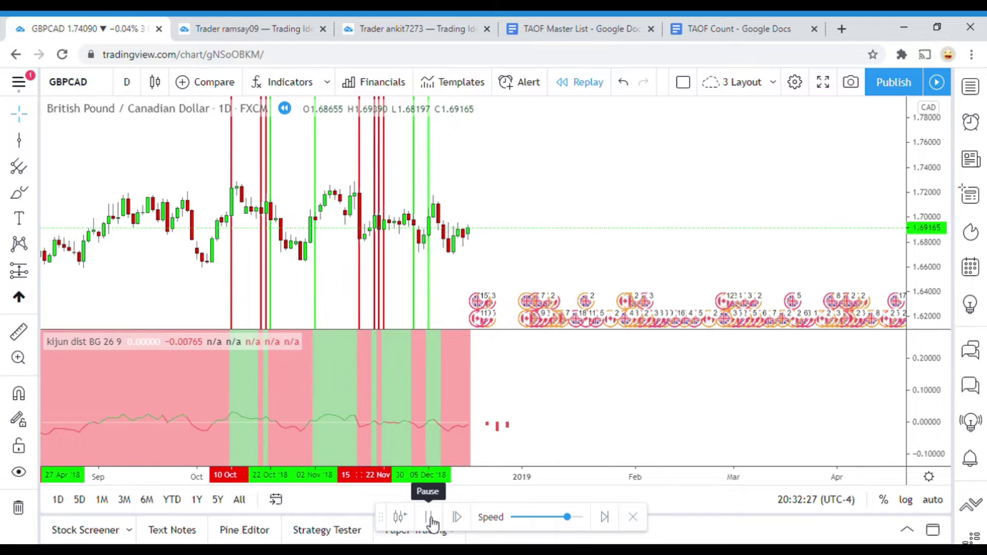
{"action": "left_click", "coordinate": [430, 518]}
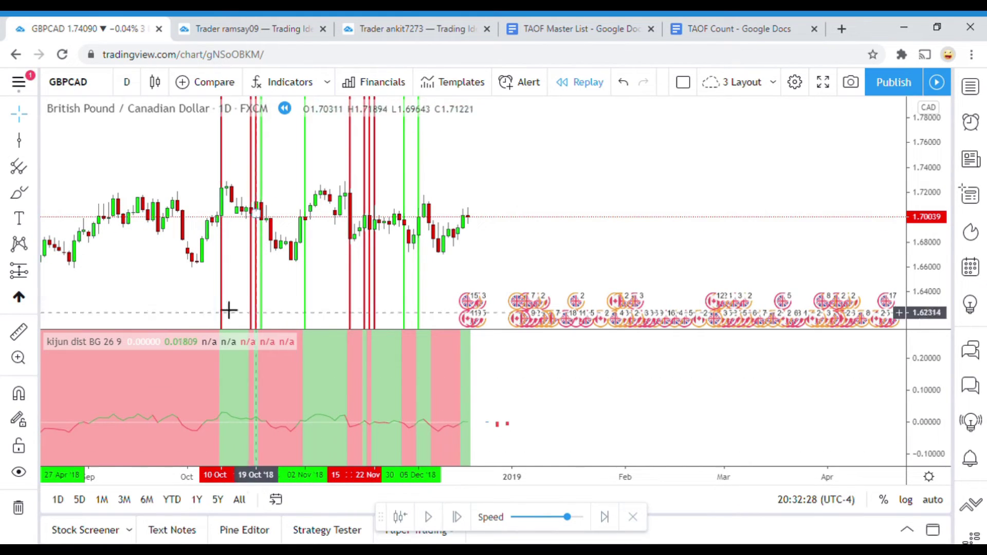
- Measure the price drop from the falling early-December candles to the low around 11 Dec '18
{"action": "left_click", "coordinate": [17, 339]}
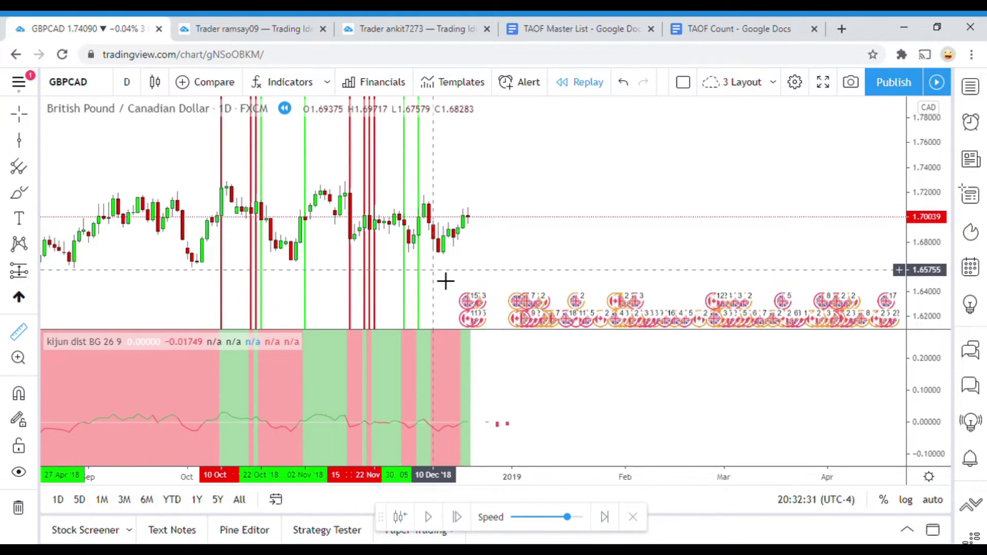
{"action": "left_click", "coordinate": [436, 251]}
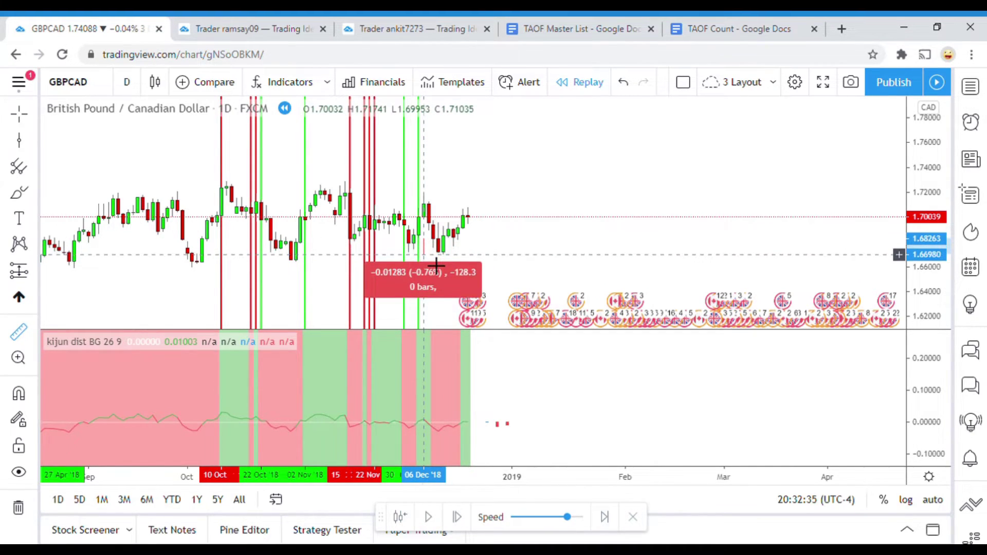
{"action": "key", "text": "Escape"}
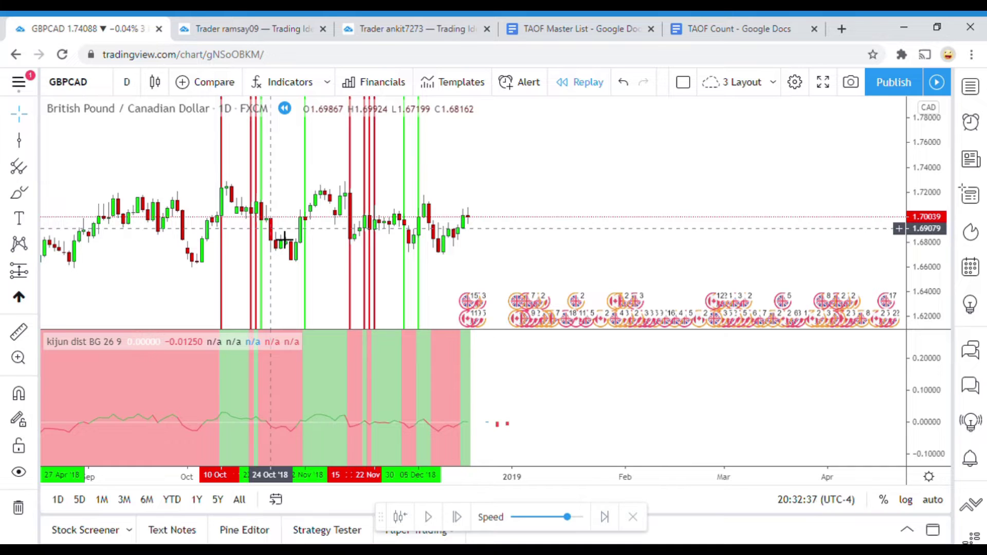
- Add a vertical line on 11 Dec '18, within the red background, and colour it red
{"action": "scroll", "coordinate": [284, 239], "scroll_direction": "down", "scroll_amount": 6}
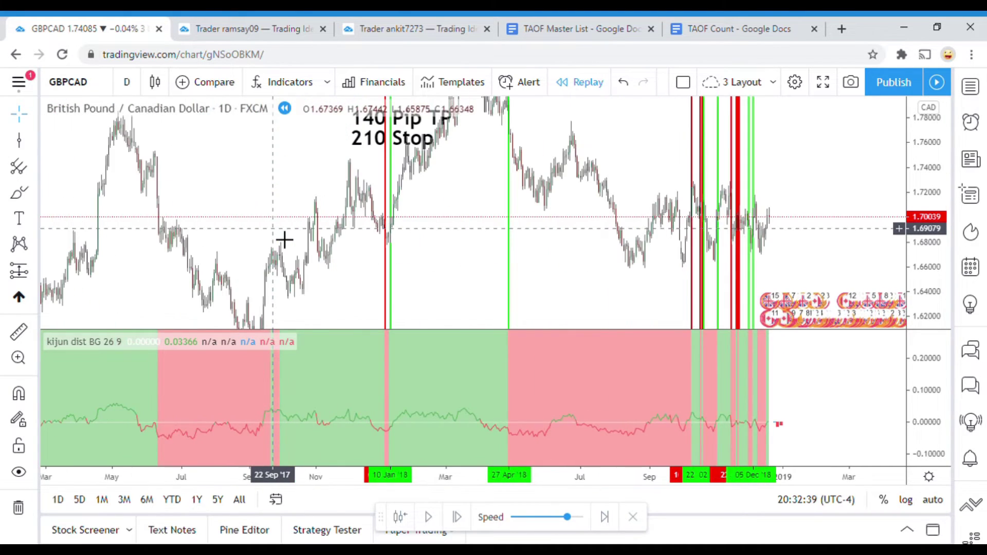
{"action": "scroll", "coordinate": [283, 238], "scroll_direction": "up", "scroll_amount": 5}
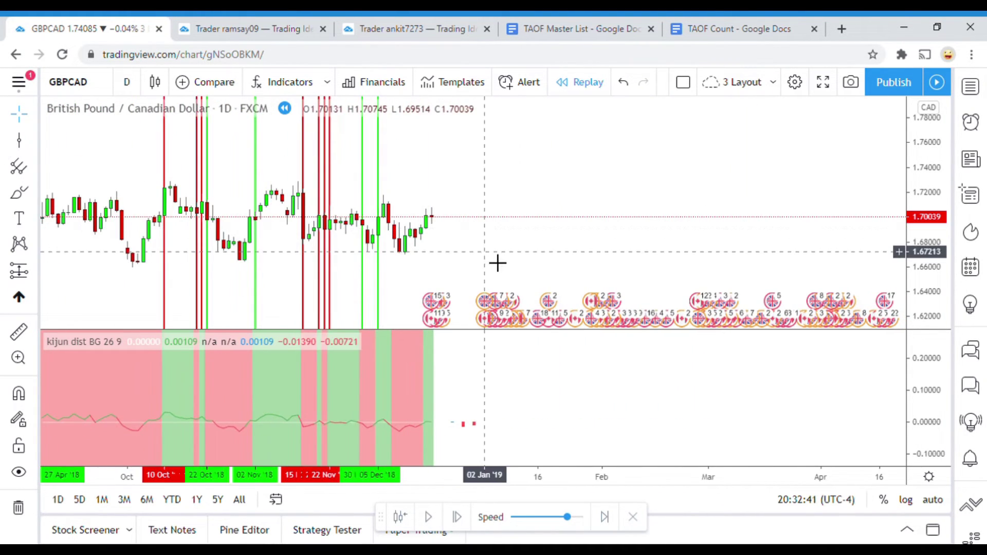
{"action": "left_click_drag", "start_coordinate": [497, 262], "coordinate": [542, 266]}
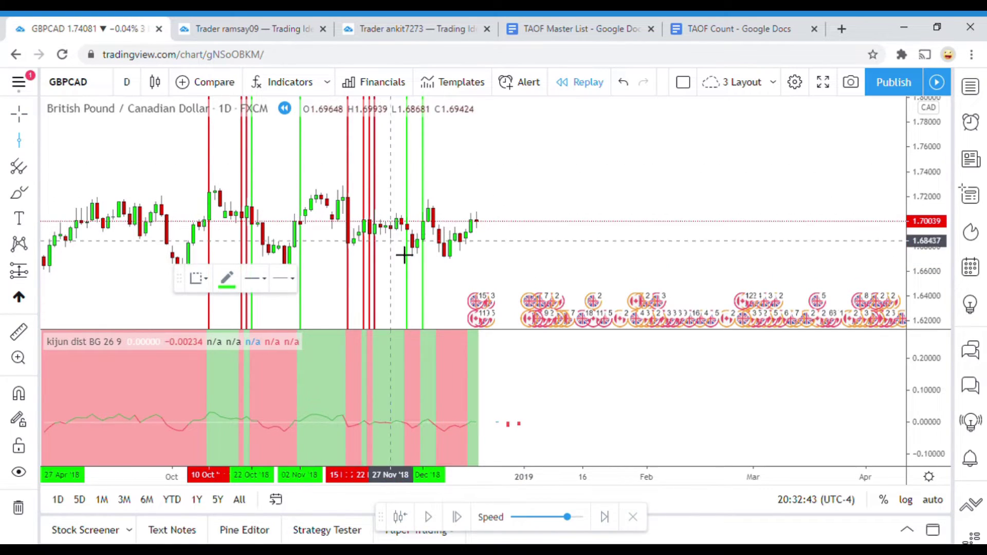
{"action": "left_click", "coordinate": [444, 288]}
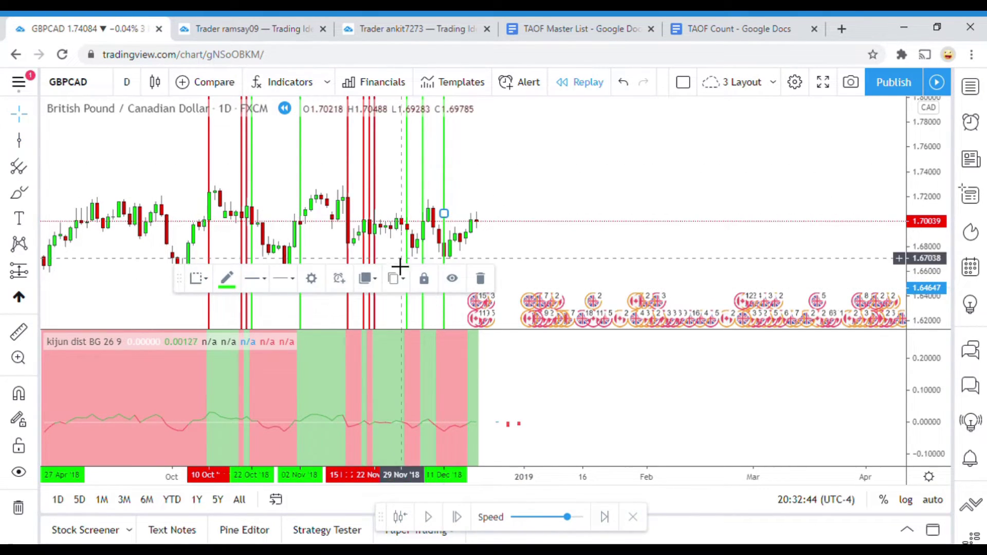
{"action": "left_click", "coordinate": [229, 279]}
{"action": "left_click", "coordinate": [236, 320]}
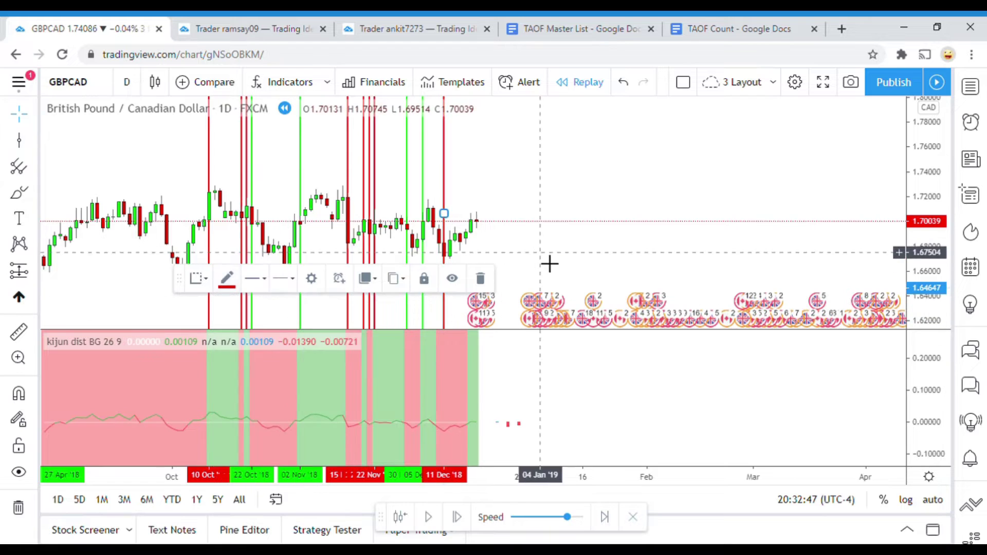
- Move the newest red vertical line one bar earlier, to 10 Dec '18
{"action": "left_click", "coordinate": [473, 276]}
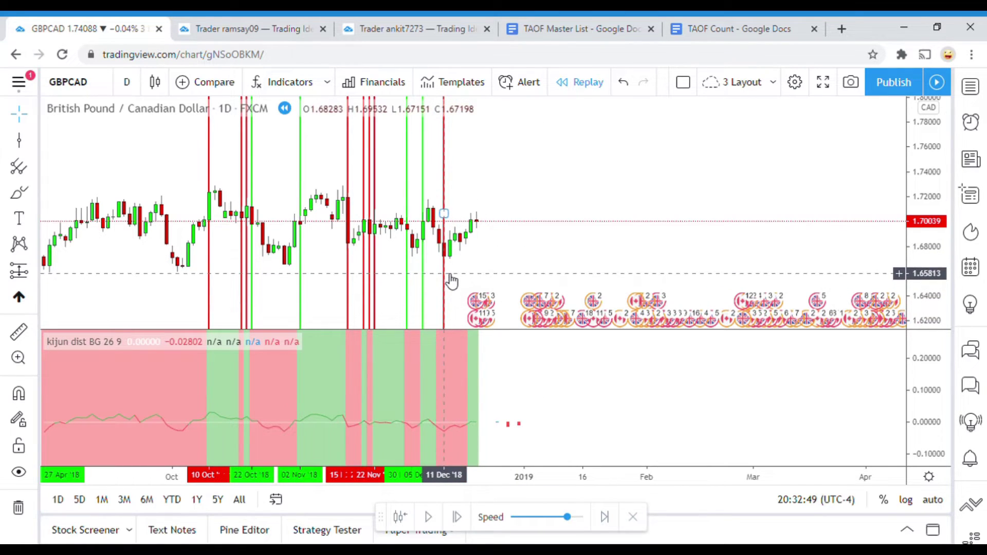
{"action": "mouse_move", "coordinate": [451, 280]}
{"action": "left_mouse_down"}
{"action": "mouse_move", "coordinate": [442, 282]}
{"action": "mouse_move", "coordinate": [454, 310]}
{"action": "left_mouse_up"}
{"action": "left_click", "coordinate": [535, 255]}
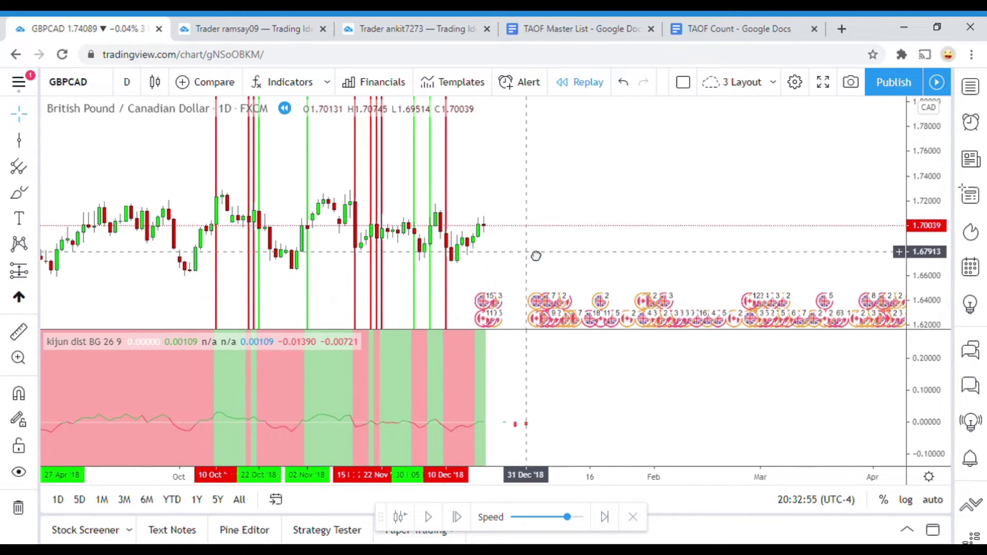
- Pause the replay in late December 2018 and mark the new green background on 18 Dec '18 with a green vertical line
{"action": "left_click_drag", "start_coordinate": [535, 255], "coordinate": [531, 245]}
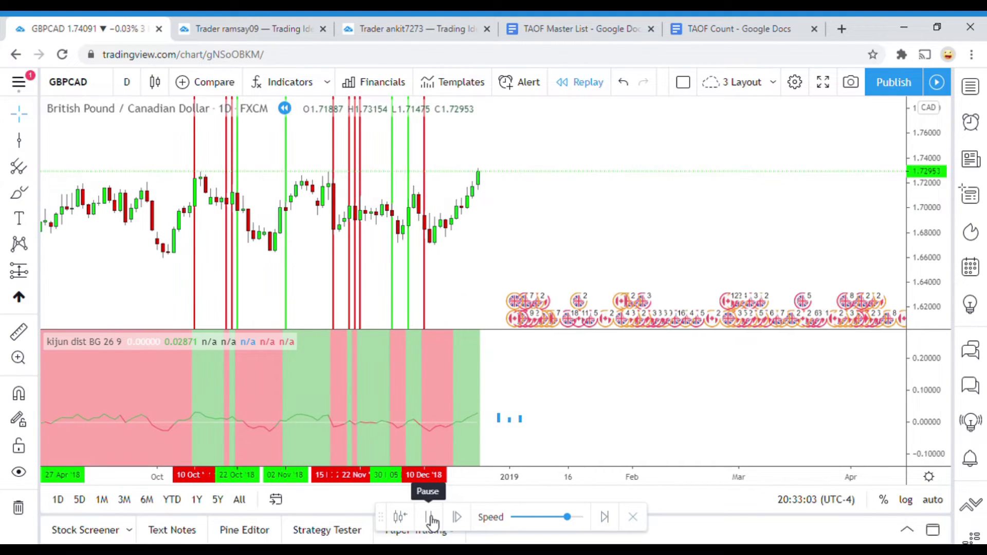
{"action": "left_click", "coordinate": [431, 518]}
{"action": "left_click", "coordinate": [19, 140]}
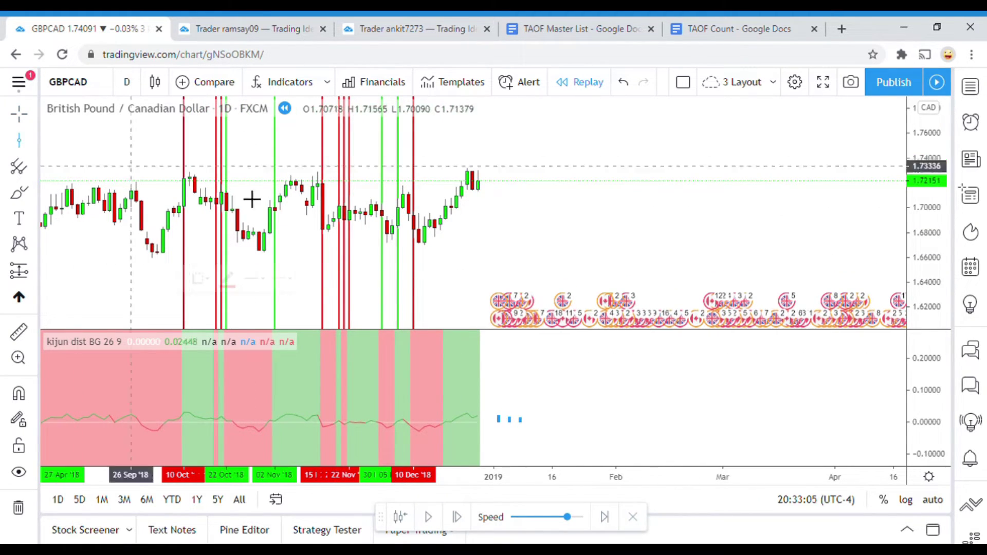
{"action": "left_click", "coordinate": [458, 269]}
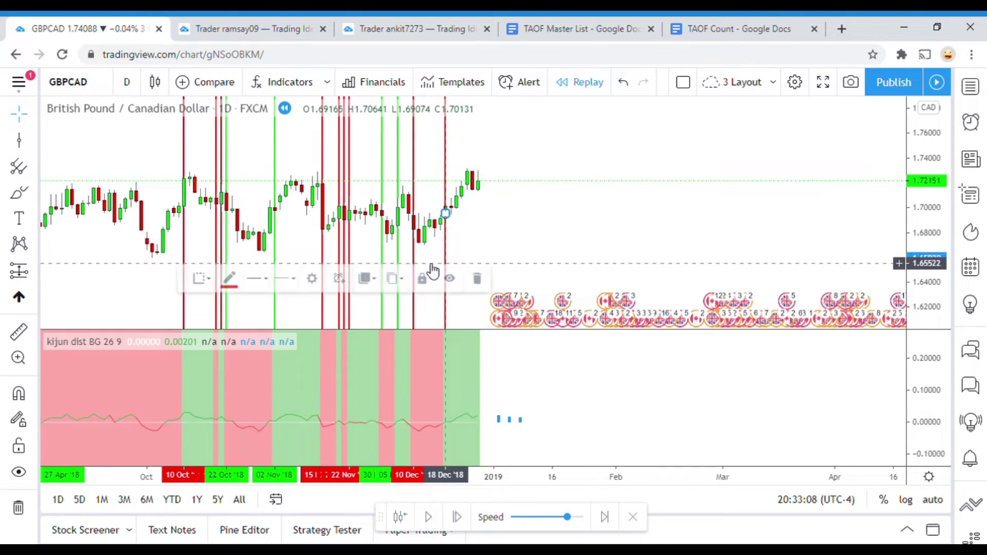
{"action": "left_click", "coordinate": [228, 280]}
{"action": "left_click", "coordinate": [276, 320]}
{"action": "left_click", "coordinate": [577, 260]}
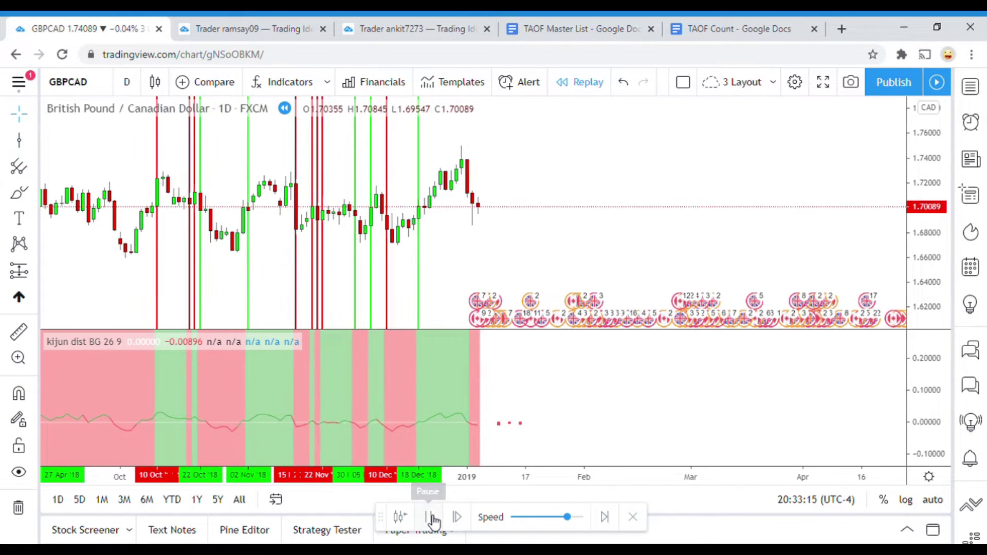
- Pause the replay in early January 2019 and review all the red and green lines marked across 2018
{"action": "left_click", "coordinate": [431, 517]}
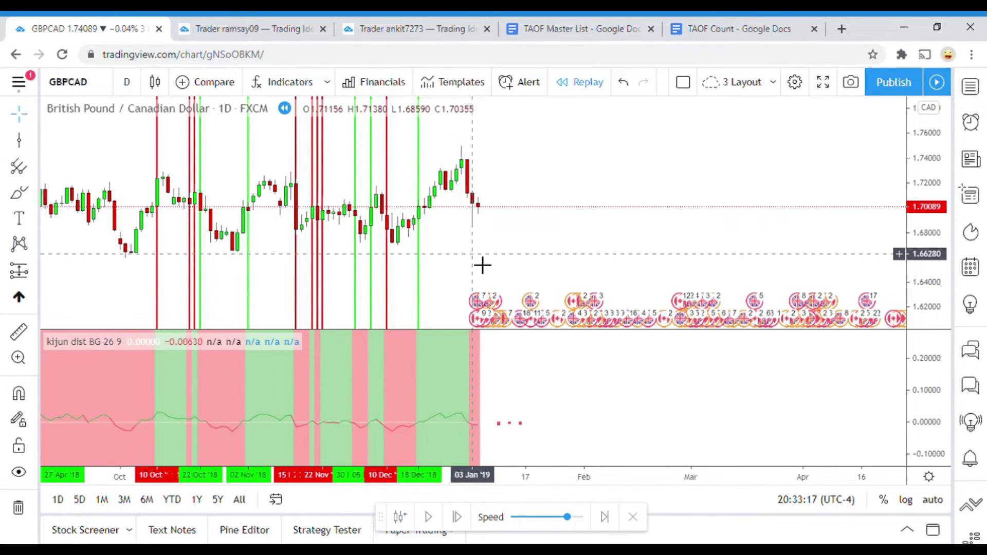
{"action": "scroll", "coordinate": [689, 299], "scroll_direction": "down", "scroll_amount": 5}
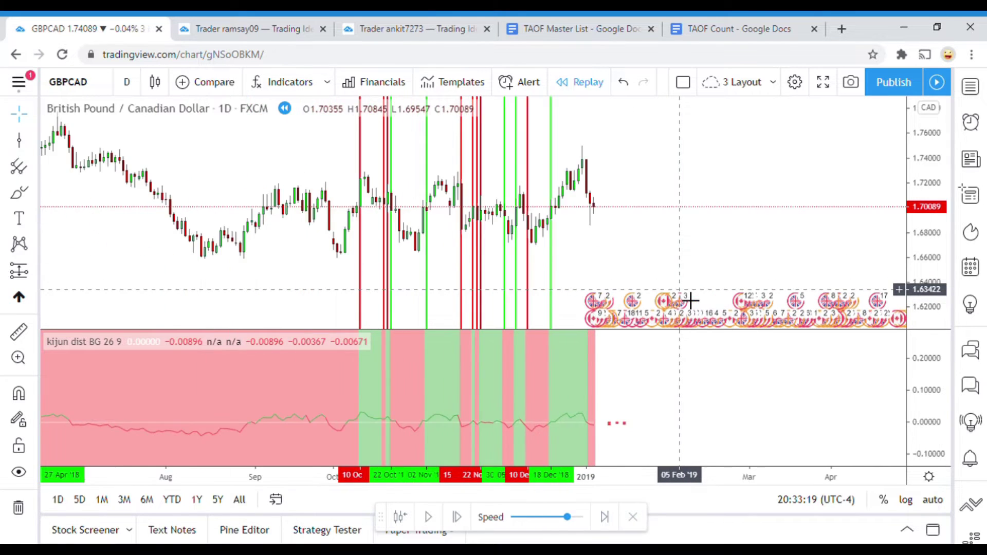
{"action": "left_click_drag", "start_coordinate": [434, 315], "coordinate": [426, 283]}
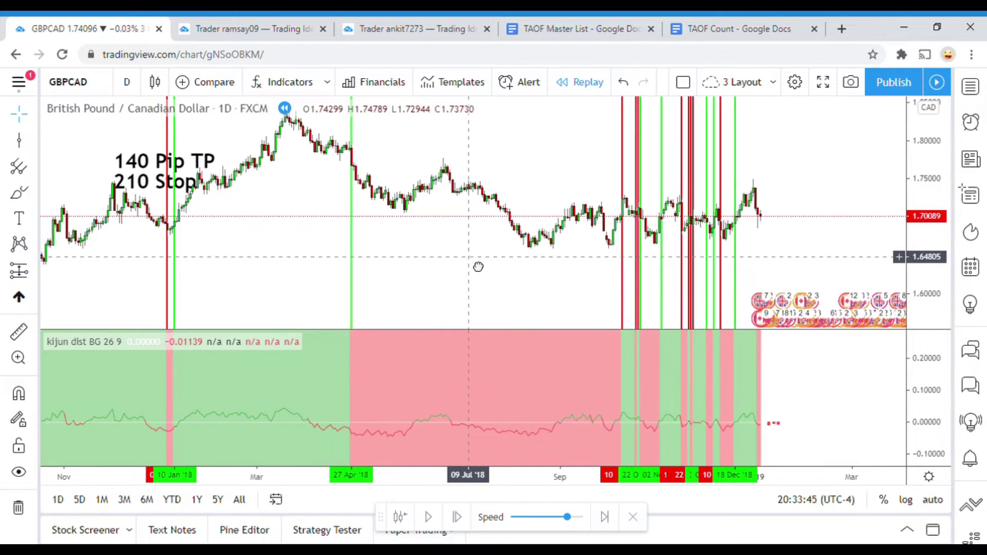
{"action": "left_click_drag", "start_coordinate": [477, 278], "coordinate": [457, 274]}
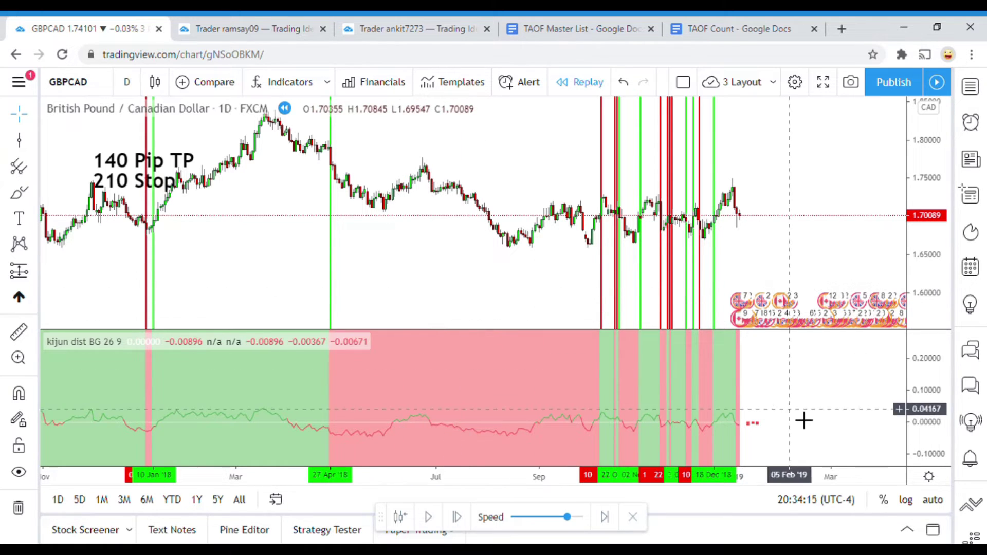
{"action": "mouse_move", "coordinate": [812, 396]}
{"action": "left_mouse_down"}
{"action": "mouse_move", "coordinate": [815, 381]}
{"action": "mouse_move", "coordinate": [822, 390]}
{"action": "left_mouse_up"}
{"action": "mouse_move", "coordinate": [440, 324]}
{"action": "left_mouse_down"}
{"action": "mouse_move", "coordinate": [459, 245]}
{"action": "mouse_move", "coordinate": [529, 257]}
{"action": "mouse_move", "coordinate": [474, 272]}
{"action": "mouse_move", "coordinate": [478, 293]}
{"action": "left_mouse_up"}
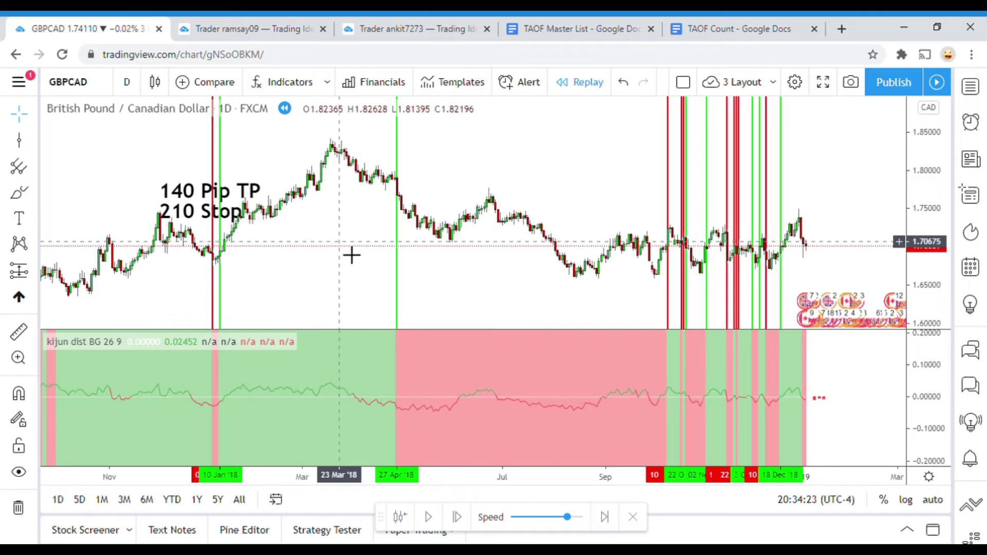
- Reset the kijun dist BG indicator's settings to their defaults
{"action": "left_click_drag", "start_coordinate": [946, 420], "coordinate": [928, 355]}
{"action": "left_click", "coordinate": [116, 346]}
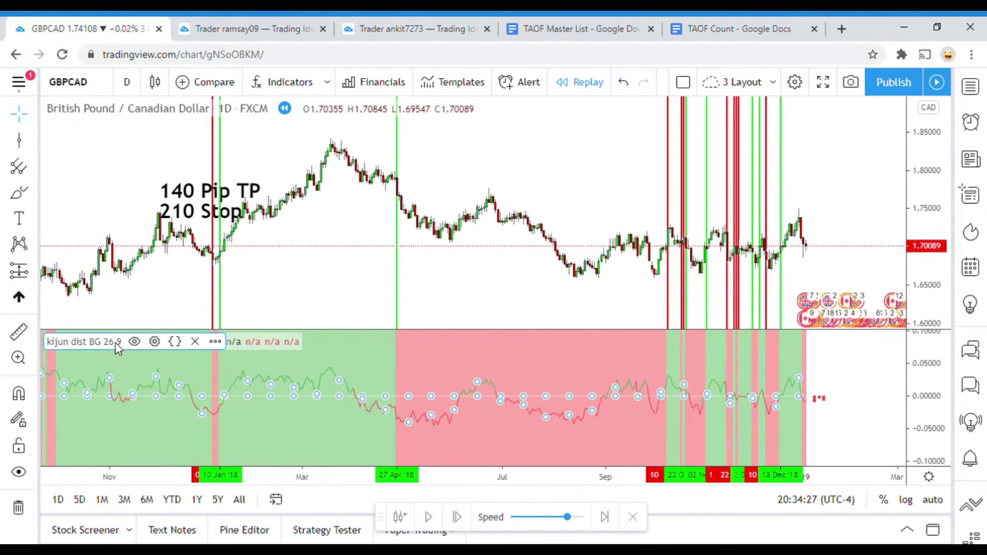
{"action": "left_click", "coordinate": [155, 342]}
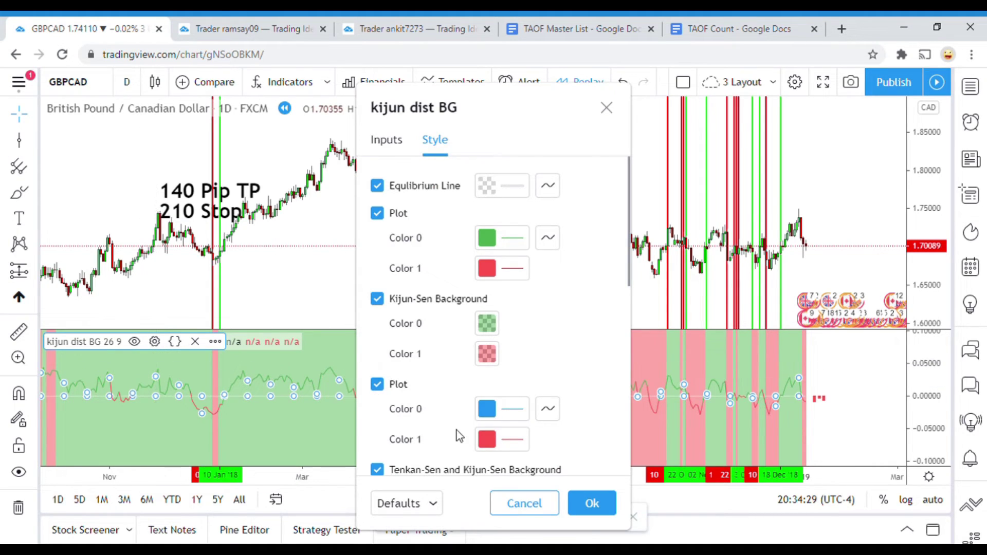
{"action": "left_click", "coordinate": [419, 501]}
{"action": "left_click", "coordinate": [411, 508]}
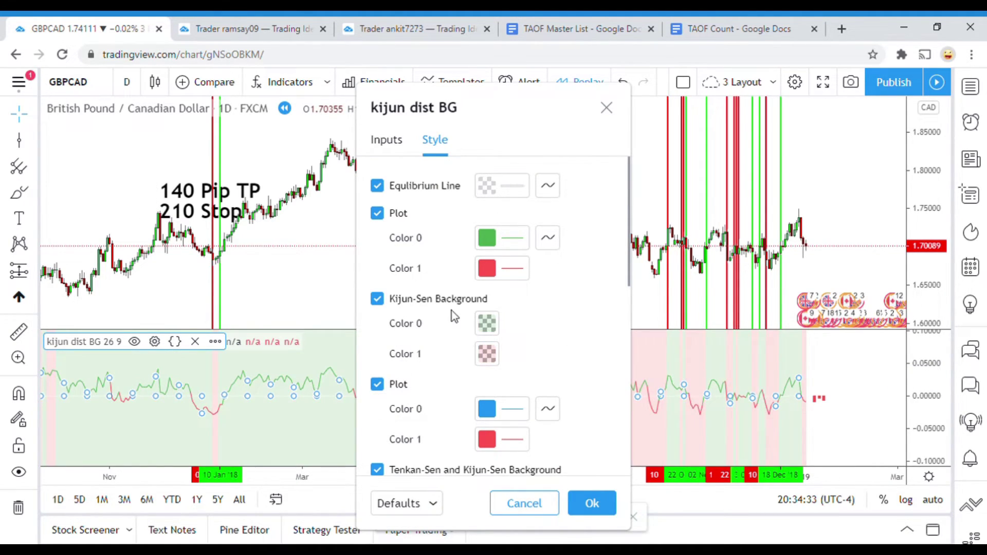
{"action": "left_click", "coordinate": [740, 445]}
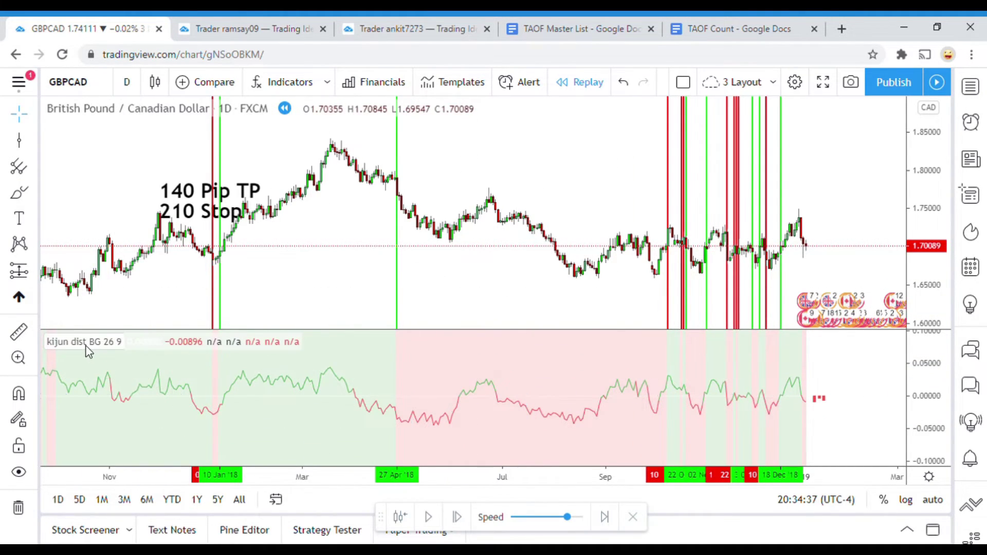
- Colour the kijun dist BG indicator's Equlibrium Line black and raise its opacity above 50%
{"action": "left_click", "coordinate": [154, 341]}
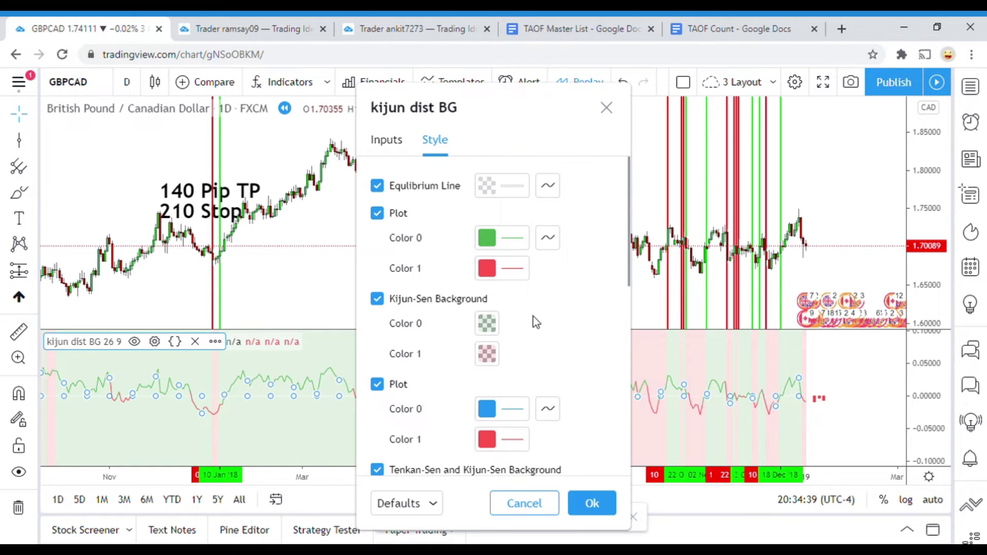
{"action": "left_click", "coordinate": [490, 191]}
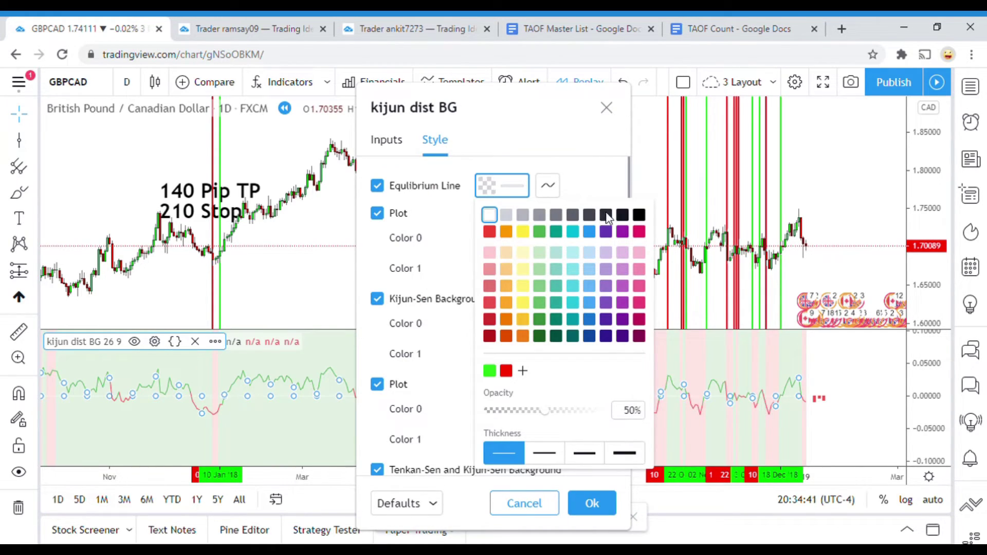
{"action": "left_click", "coordinate": [625, 216]}
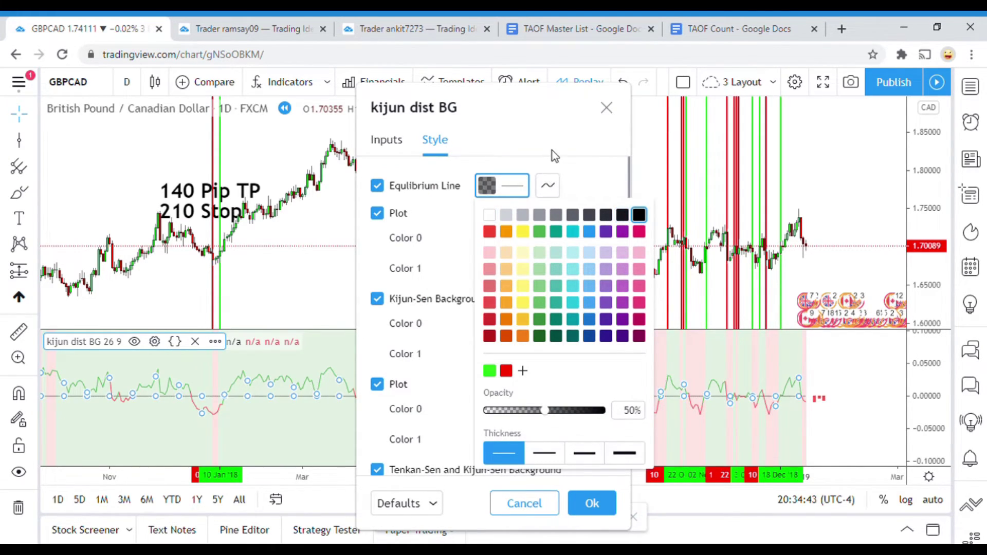
{"action": "left_click", "coordinate": [587, 168]}
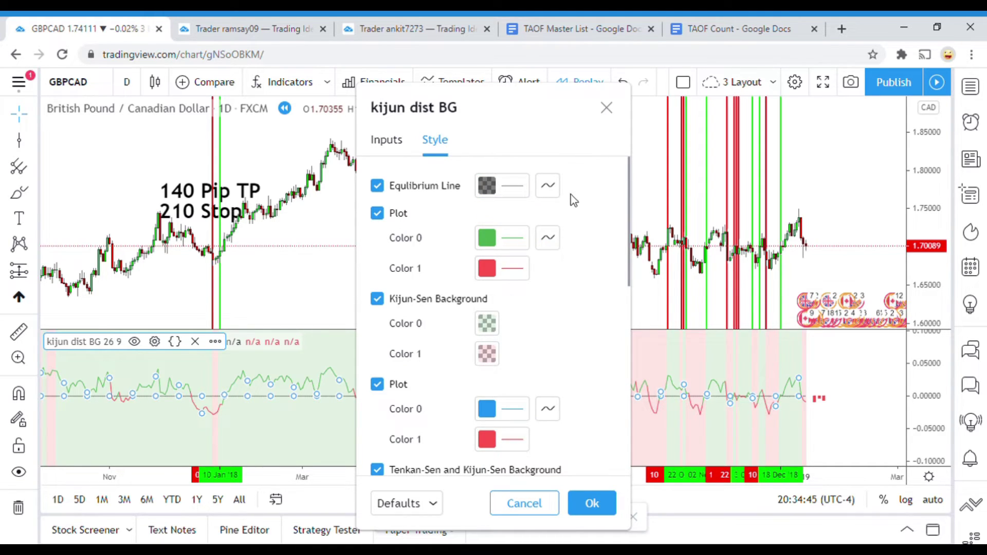
{"action": "left_click", "coordinate": [498, 193]}
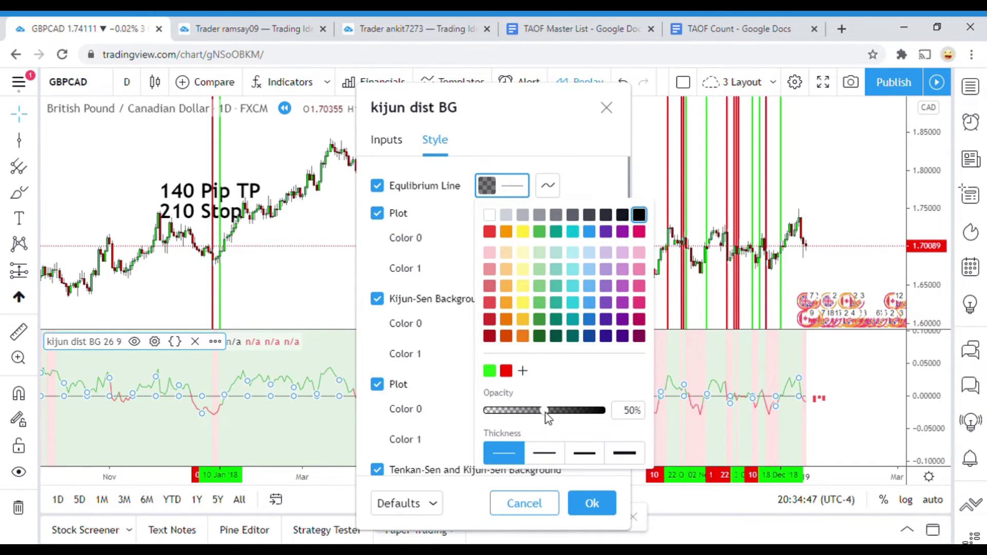
{"action": "left_click_drag", "start_coordinate": [545, 413], "coordinate": [569, 419]}
{"action": "left_click", "coordinate": [605, 164]}
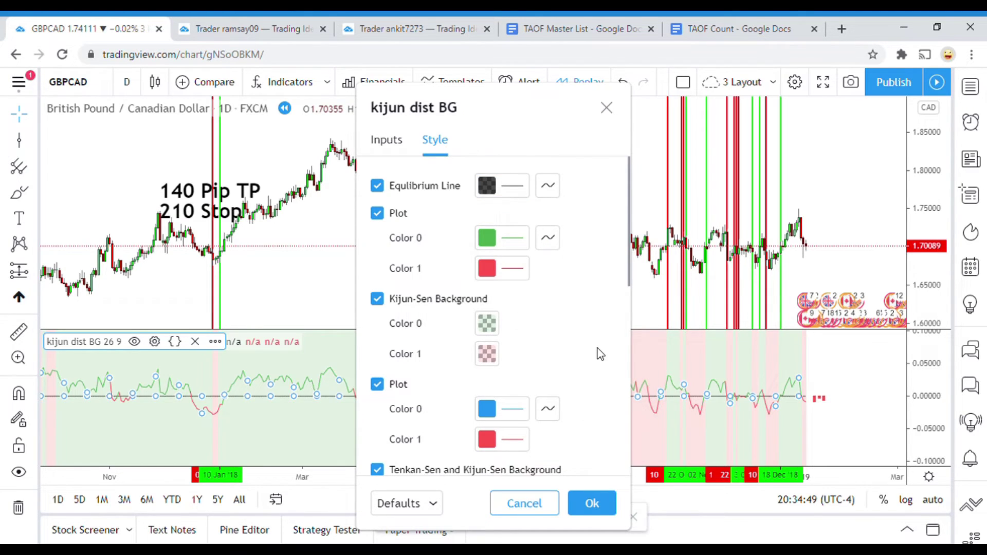
{"action": "left_click", "coordinate": [591, 504]}
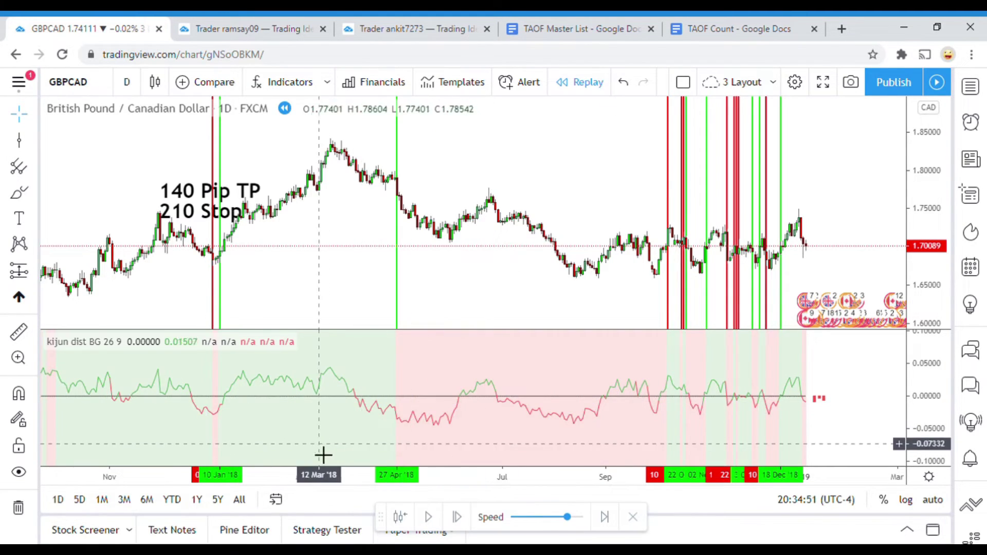
- Set both the green Color 0 and red Color 1 lines of the indicator's first Plot to the second thickness
{"action": "scroll", "coordinate": [496, 427], "scroll_direction": "up", "scroll_amount": 4}
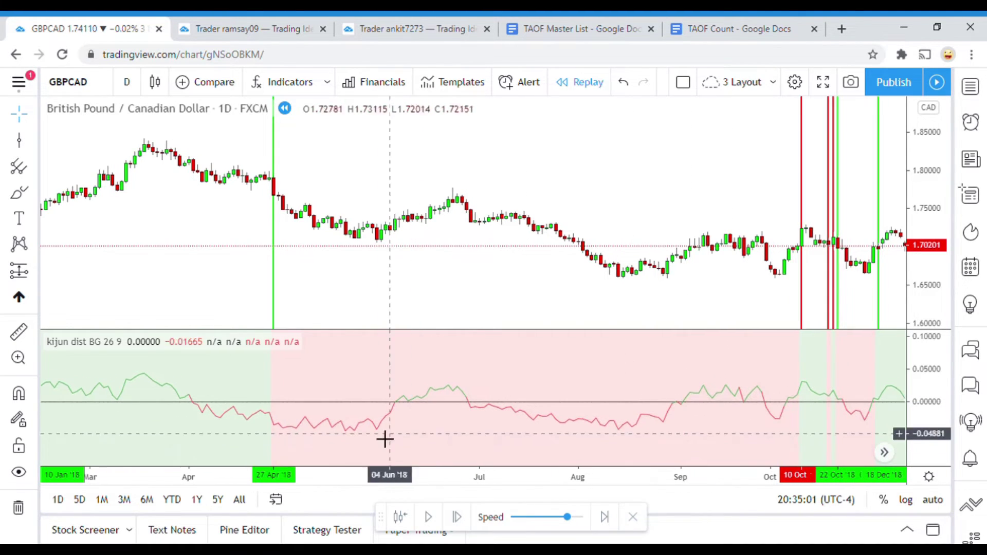
{"action": "left_click", "coordinate": [103, 341]}
{"action": "left_click", "coordinate": [155, 341]}
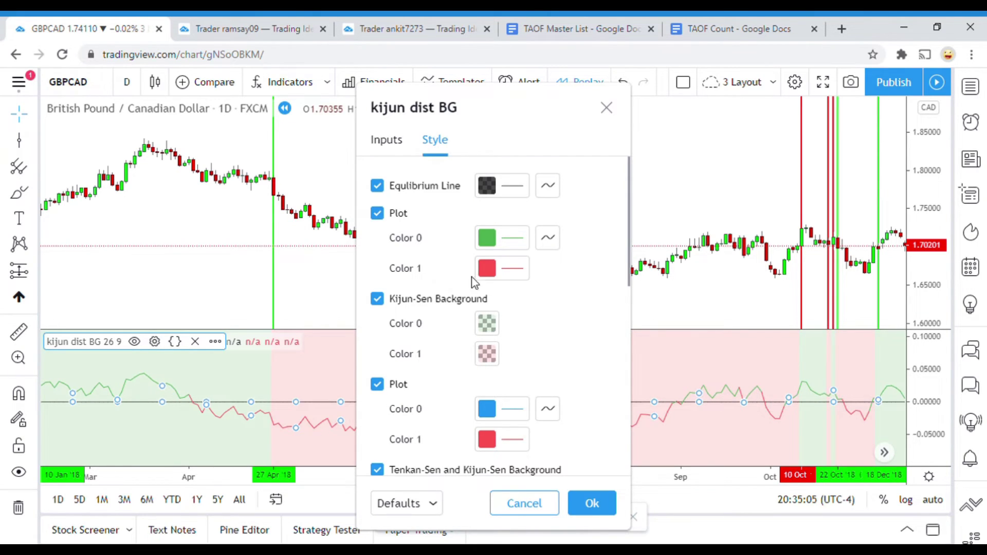
{"action": "left_click", "coordinate": [497, 237]}
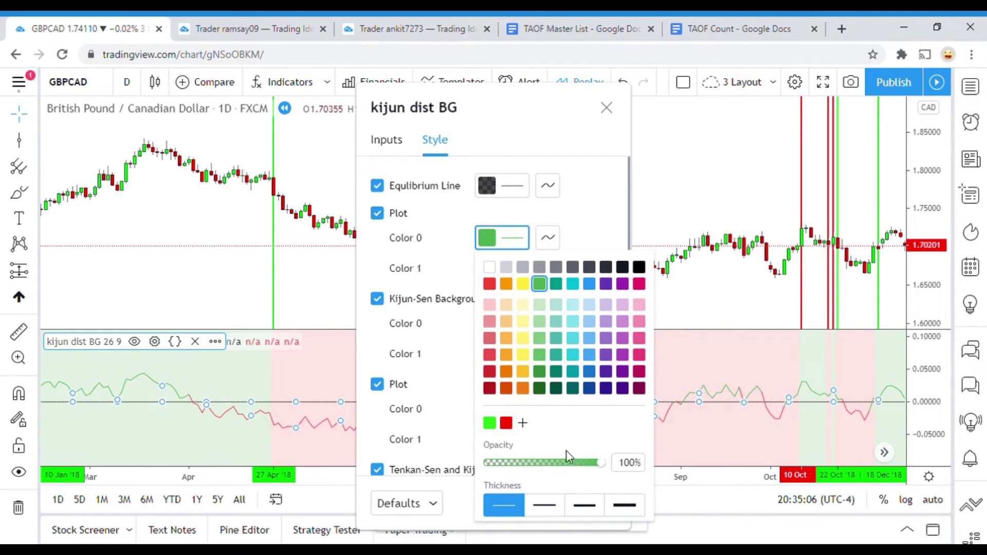
{"action": "left_click", "coordinate": [545, 506]}
{"action": "left_click", "coordinate": [451, 244]}
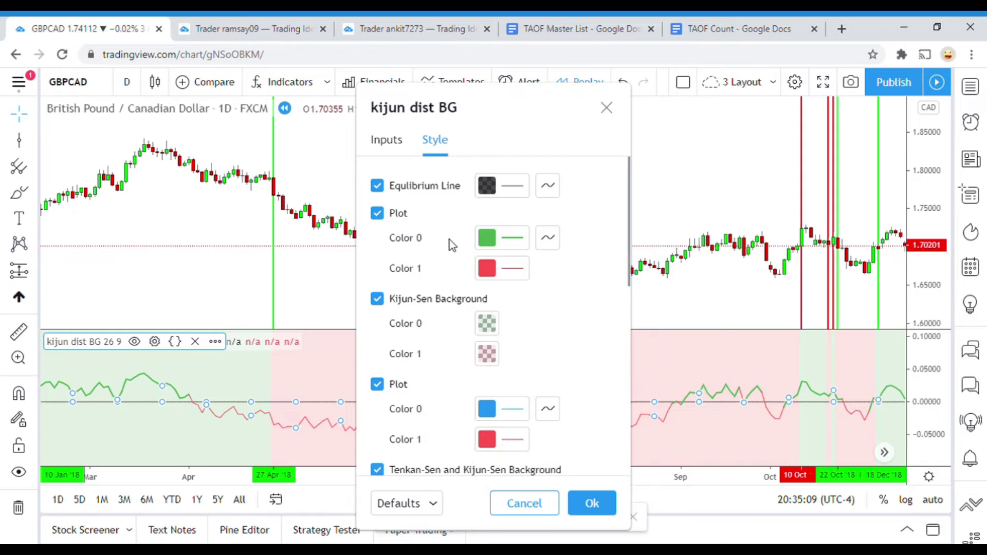
{"action": "left_click", "coordinate": [485, 268]}
{"action": "left_click", "coordinate": [546, 530]}
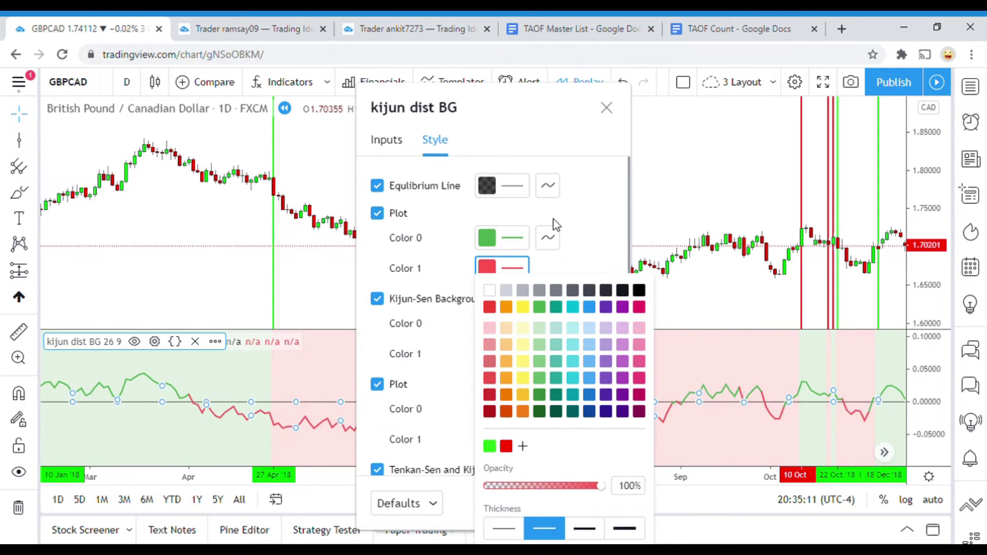
{"action": "left_click", "coordinate": [594, 236]}
{"action": "left_click", "coordinate": [591, 504]}
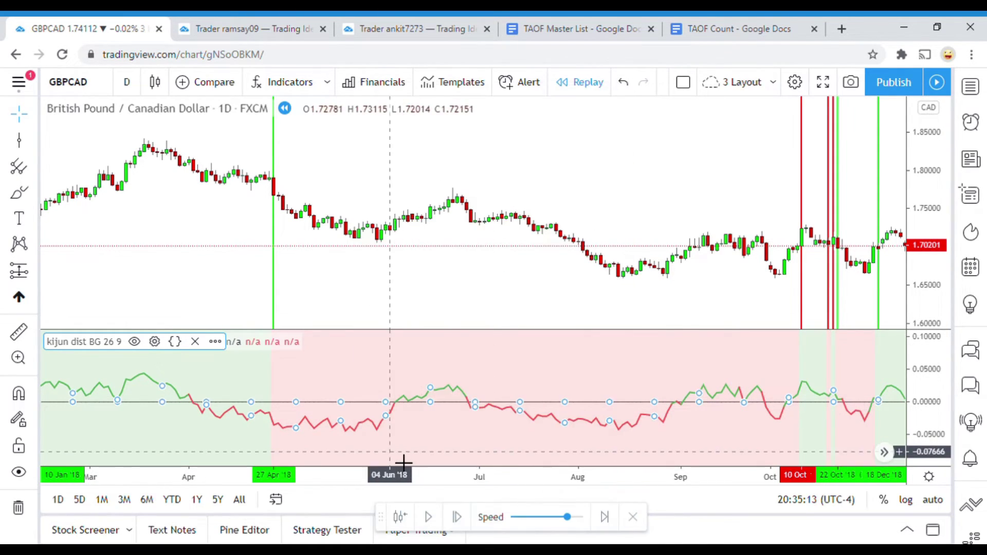
- Turn off the Kijun-Sen Background in the kijun dist BG indicator's style settings
{"action": "left_click", "coordinate": [95, 342]}
{"action": "left_click", "coordinate": [154, 342]}
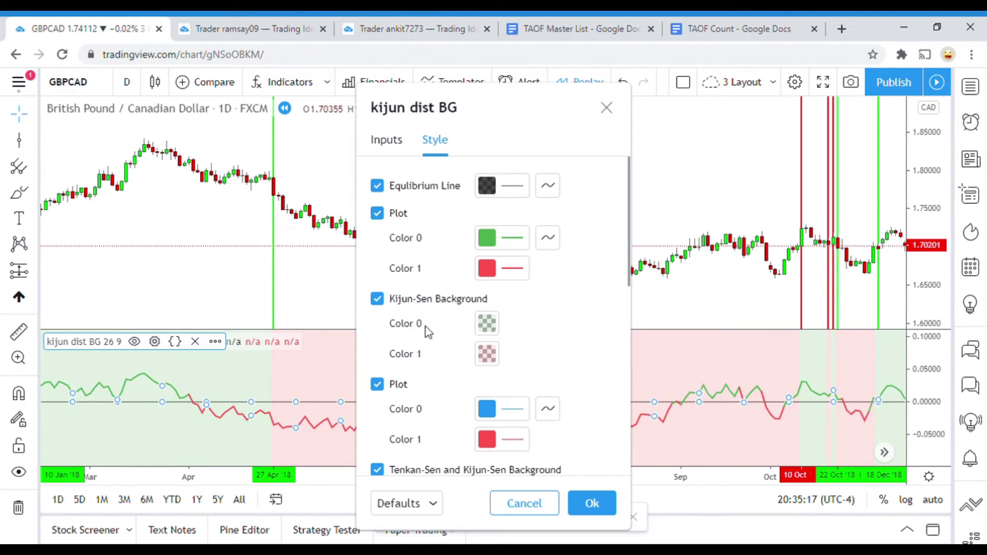
{"action": "left_click", "coordinate": [491, 324]}
{"action": "left_click", "coordinate": [377, 298]}
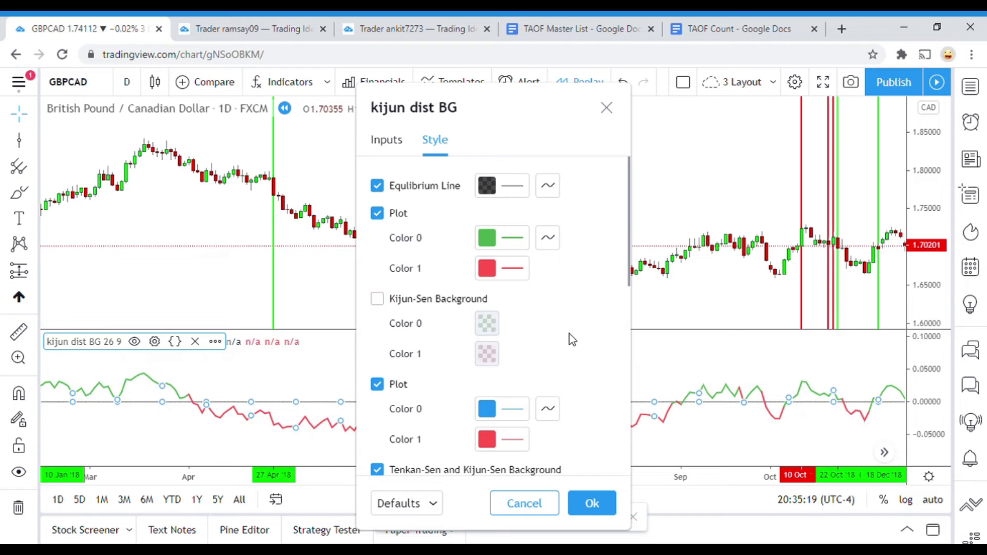
{"action": "left_click", "coordinate": [591, 502]}
- Recolour the indicator's first Plot with the custom bright green for Color 0 and the custom bright red for Color 1
{"action": "left_click_drag", "start_coordinate": [516, 461], "coordinate": [527, 434]}
{"action": "scroll", "coordinate": [443, 454], "scroll_direction": "up", "scroll_amount": 3}
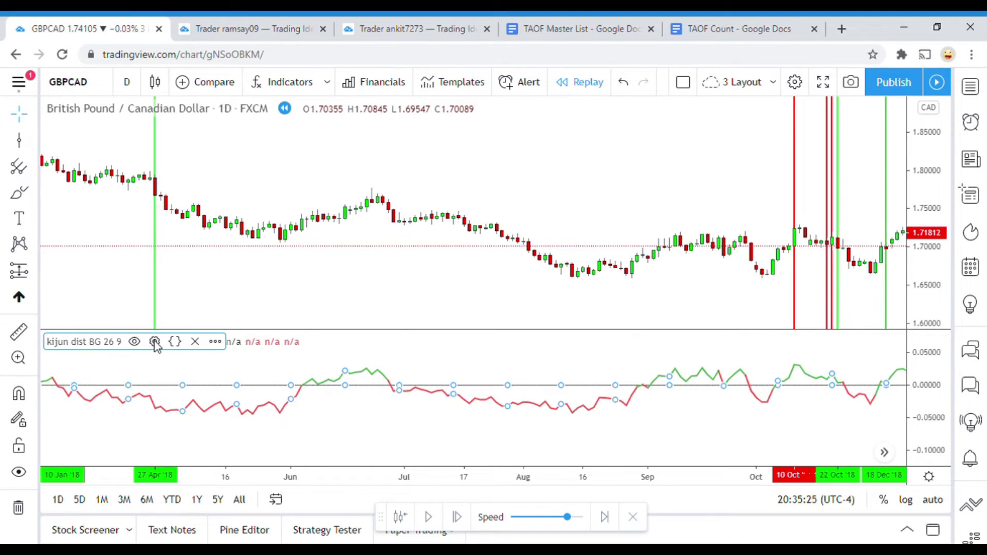
{"action": "left_click", "coordinate": [154, 341]}
{"action": "left_click", "coordinate": [488, 237]}
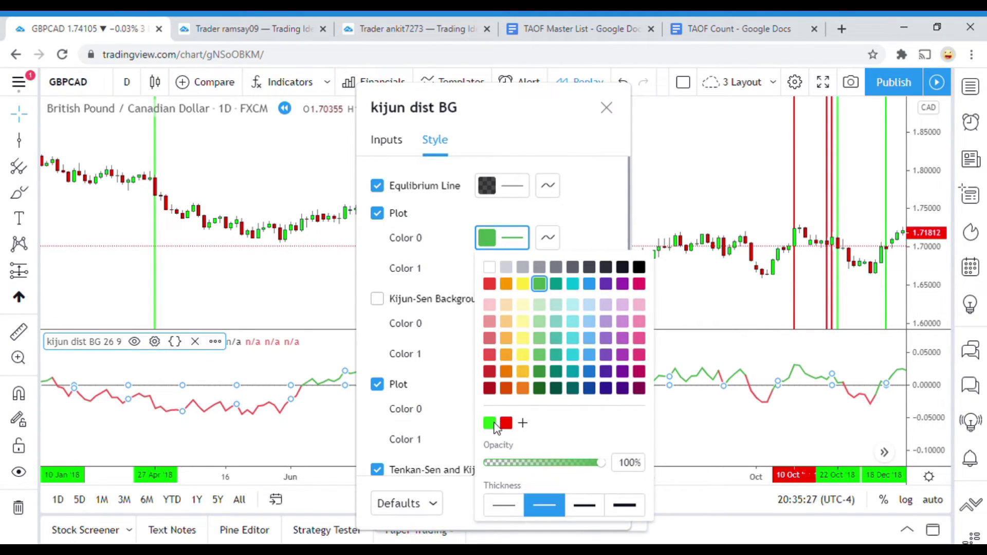
{"action": "left_click", "coordinate": [489, 422]}
{"action": "left_click", "coordinate": [591, 226]}
{"action": "left_click", "coordinate": [505, 266]}
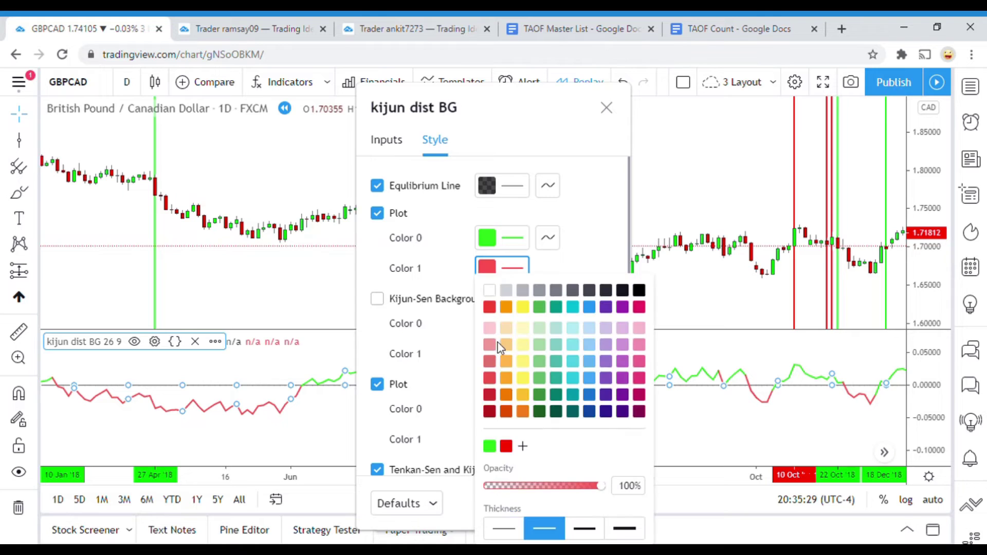
{"action": "left_click", "coordinate": [506, 447]}
{"action": "left_click", "coordinate": [619, 227]}
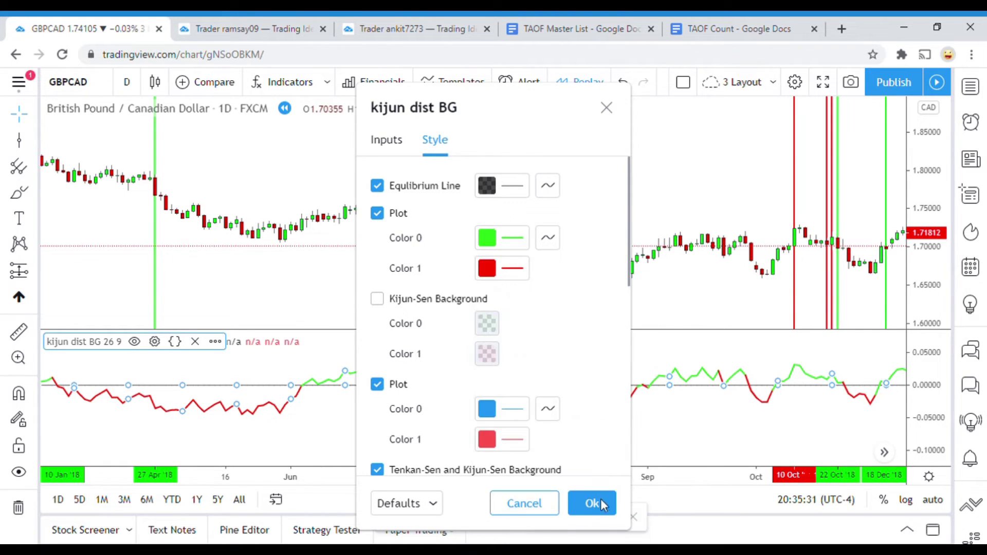
{"action": "left_click", "coordinate": [591, 502]}
- Examine the indicator line's crossings of the equilibrium line against the 2018 price moves and marked vertical lines
{"action": "double_click", "coordinate": [488, 466]}
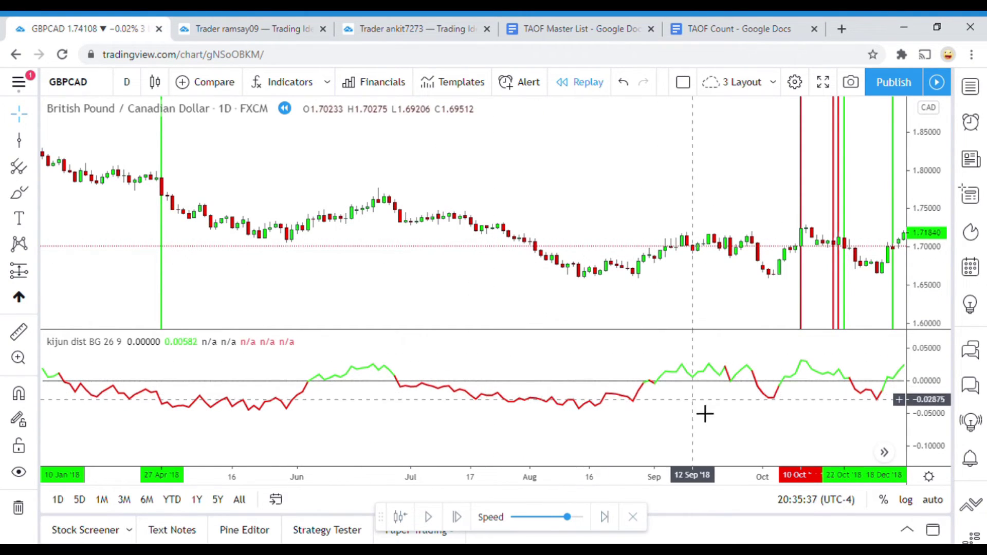
{"action": "left_click_drag", "start_coordinate": [704, 409], "coordinate": [697, 438]}
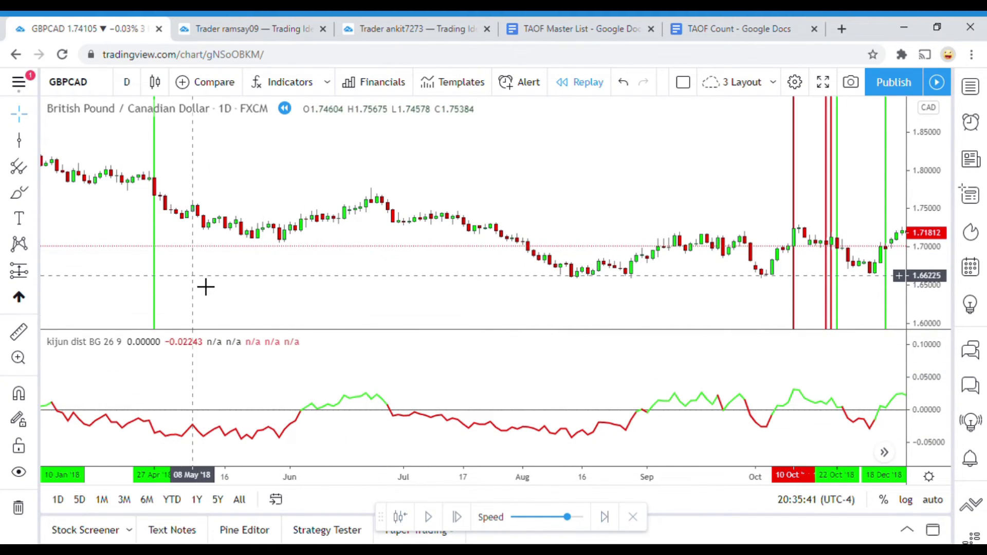
{"action": "left_click_drag", "start_coordinate": [205, 286], "coordinate": [580, 288]}
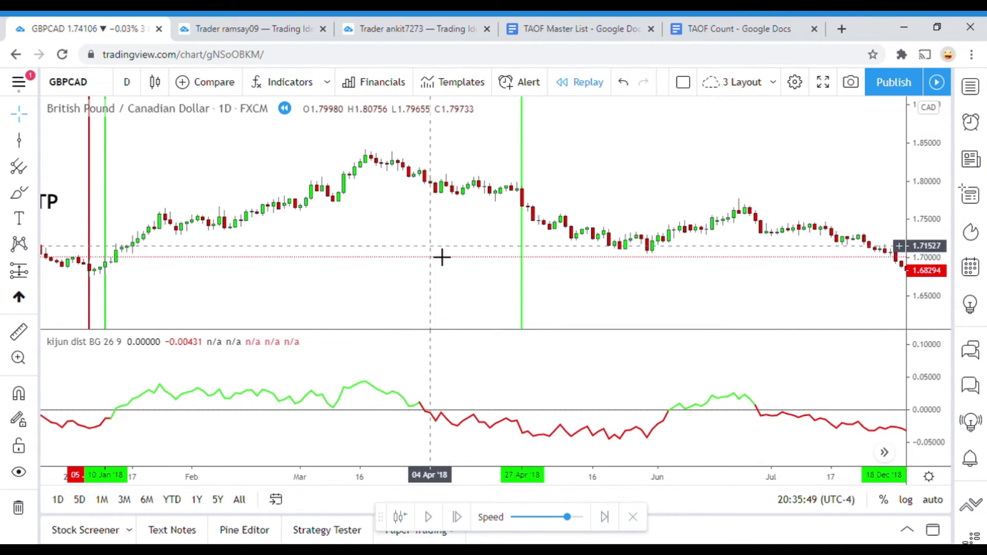
{"action": "left_click_drag", "start_coordinate": [645, 297], "coordinate": [520, 308]}
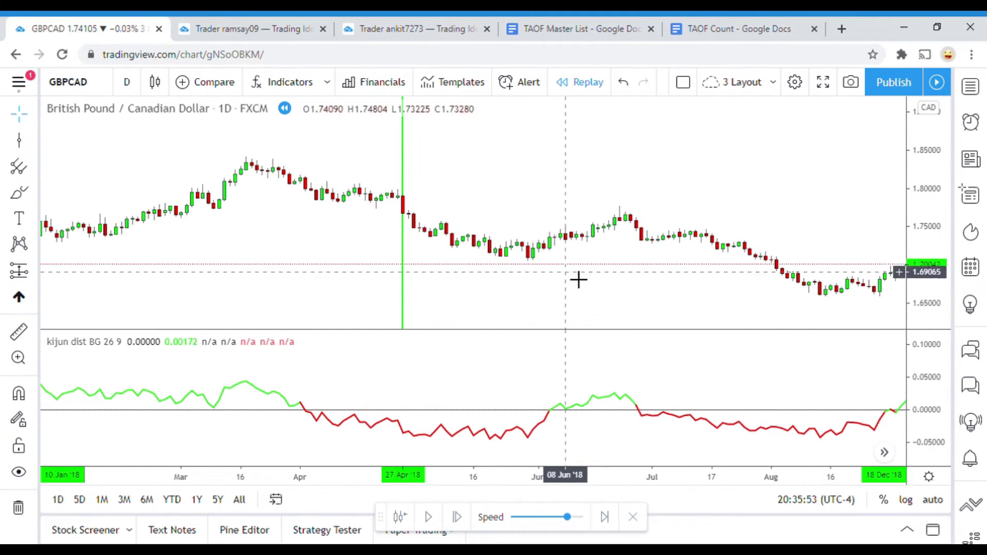
{"action": "scroll", "coordinate": [666, 331], "scroll_direction": "down", "scroll_amount": 5}
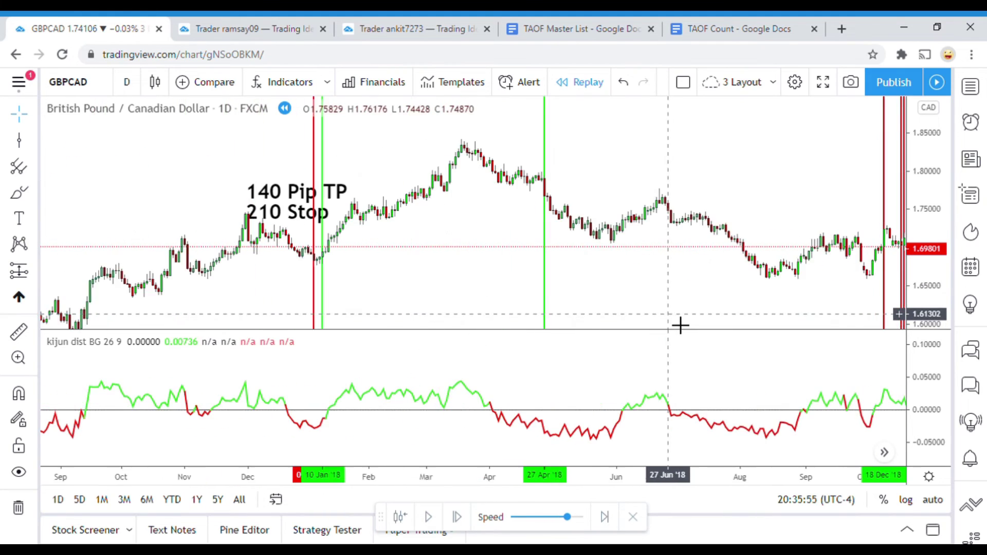
{"action": "left_click_drag", "start_coordinate": [682, 326], "coordinate": [496, 291]}
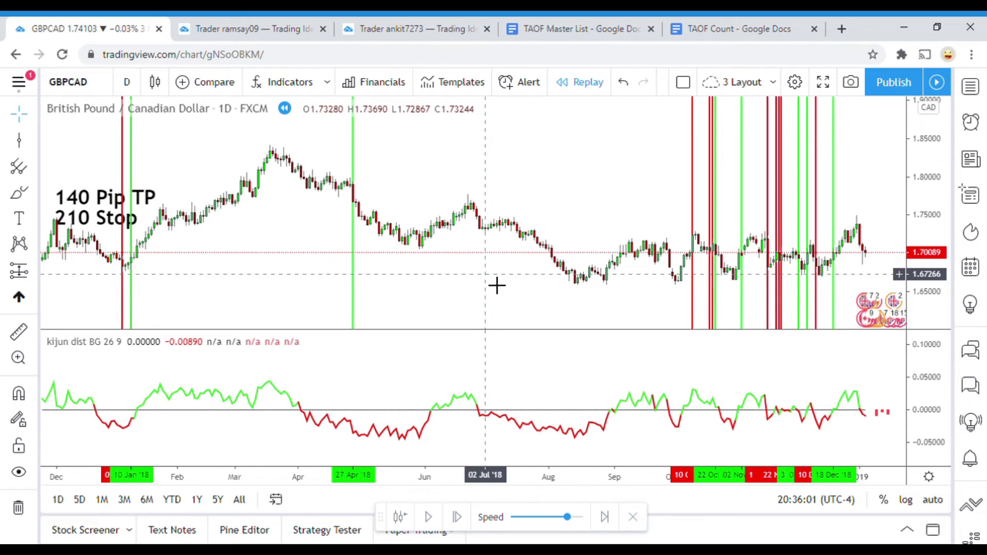